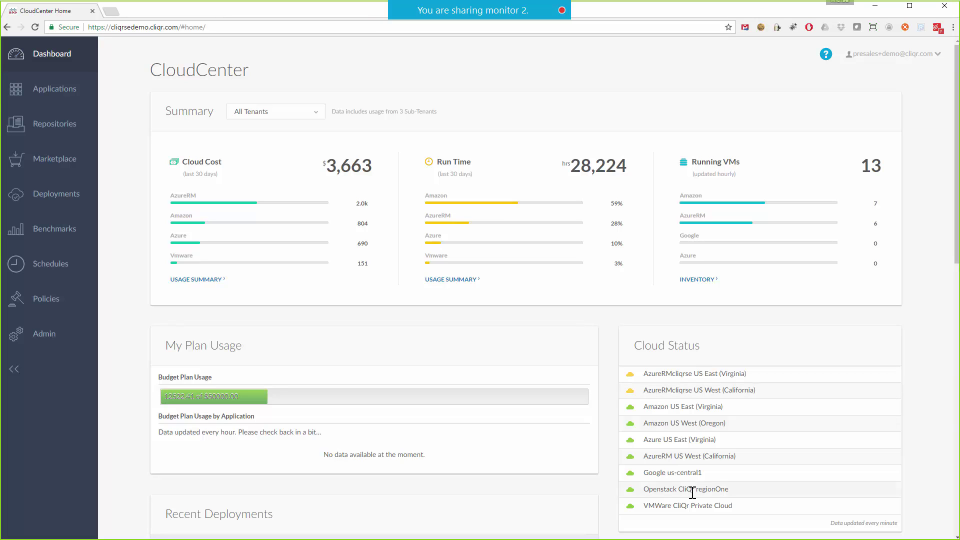
# Scroll through the Cloud Status page and clear a stray text selection
pyautogui.scroll(-2, 643, 375)
pyautogui.moveTo(643, 274); pyautogui.dragTo(734, 359)
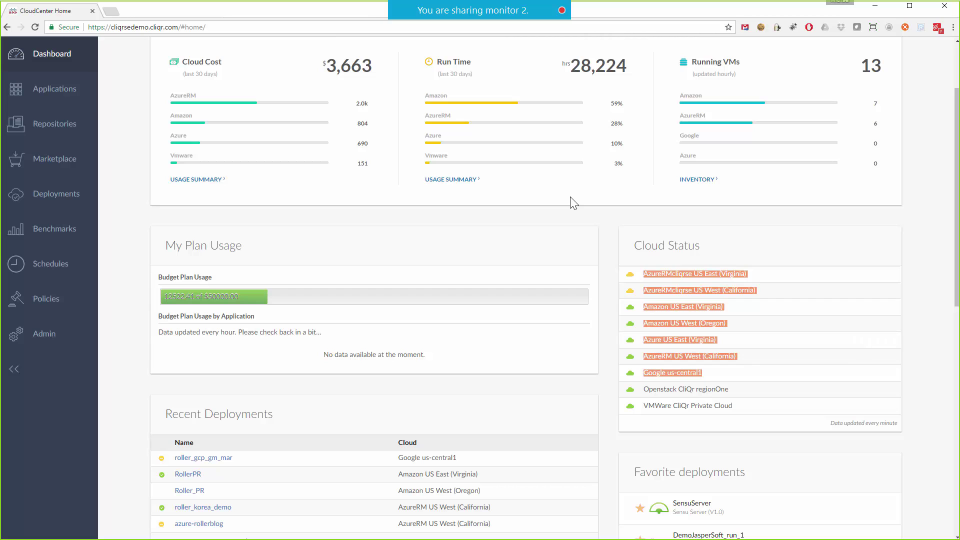
pyautogui.click(742, 251)
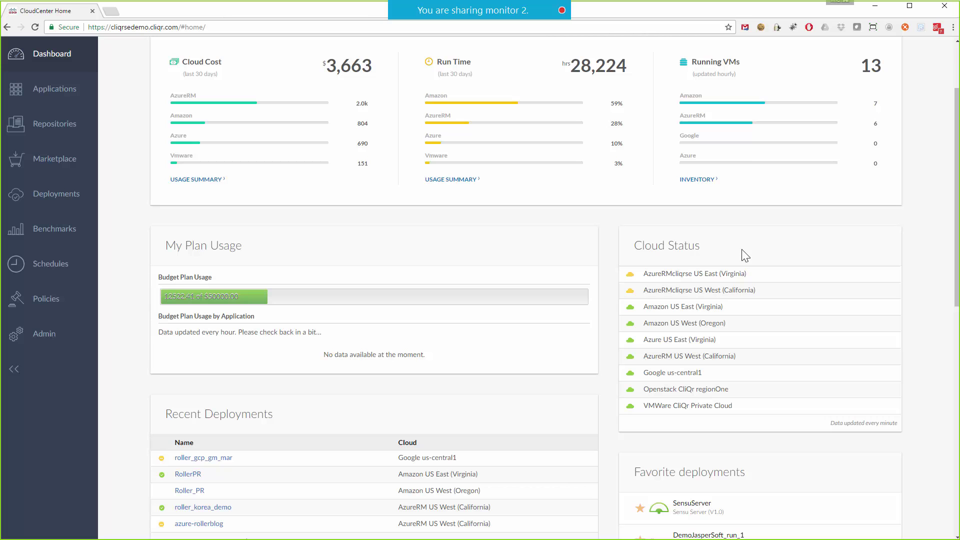
pyautogui.scroll(1, 542, 221)
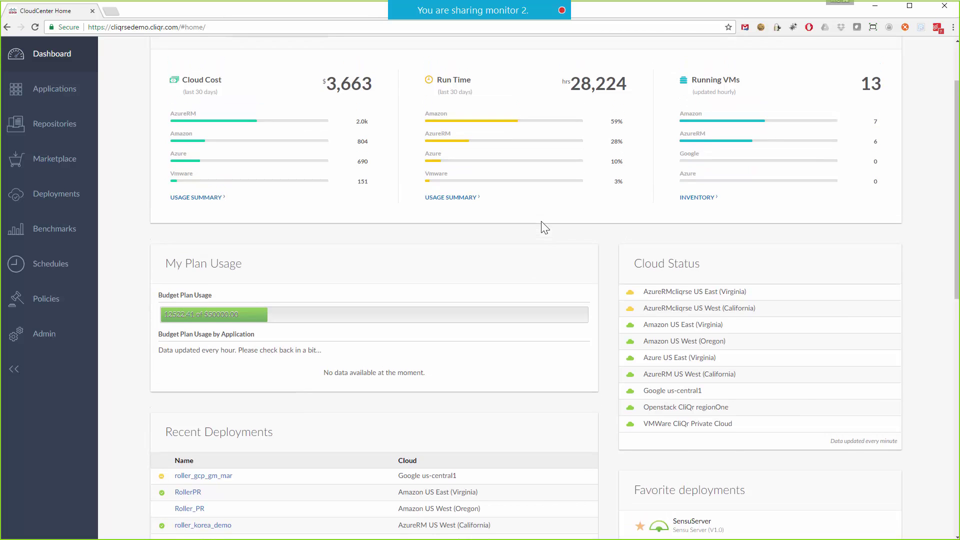
pyautogui.scroll(2, 542, 221)
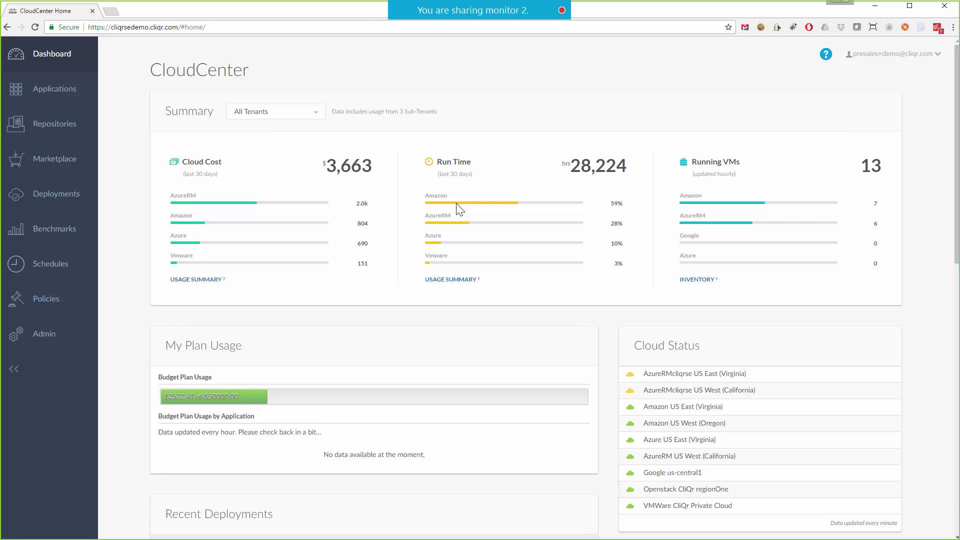
pyautogui.moveTo(698, 173); pyautogui.dragTo(737, 163)
pyautogui.scroll(-3, 527, 259)
pyautogui.scroll(-1, 531, 260)
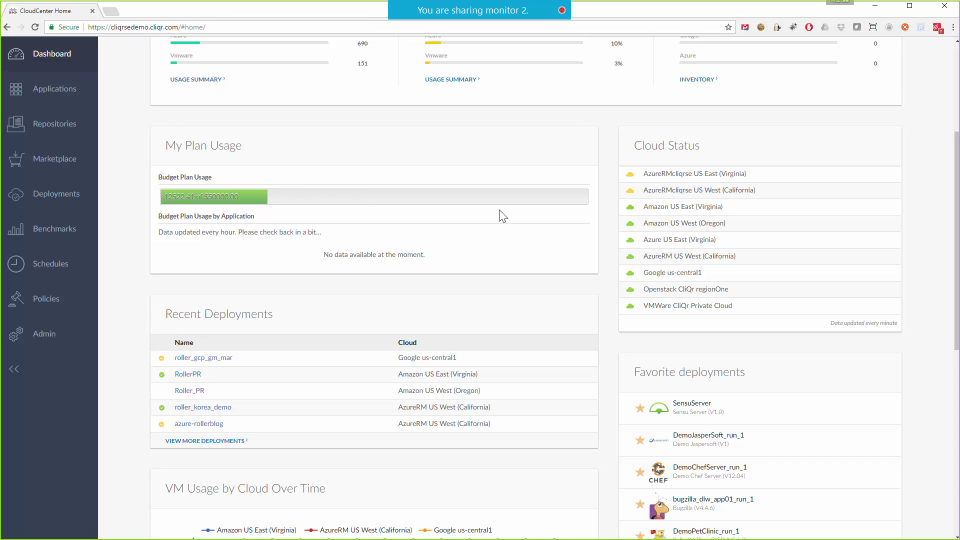
pyautogui.scroll(-3, 491, 253)
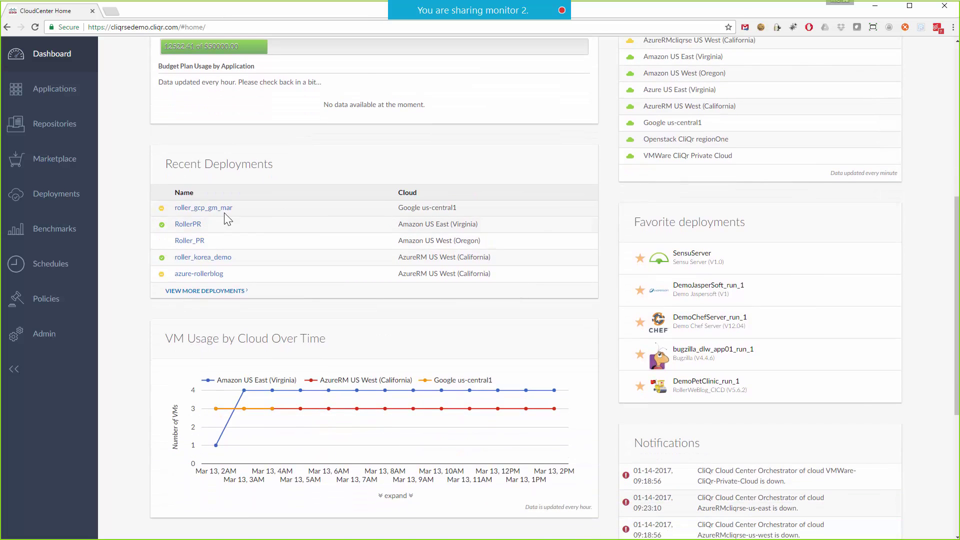
pyautogui.scroll(-1, 407, 253)
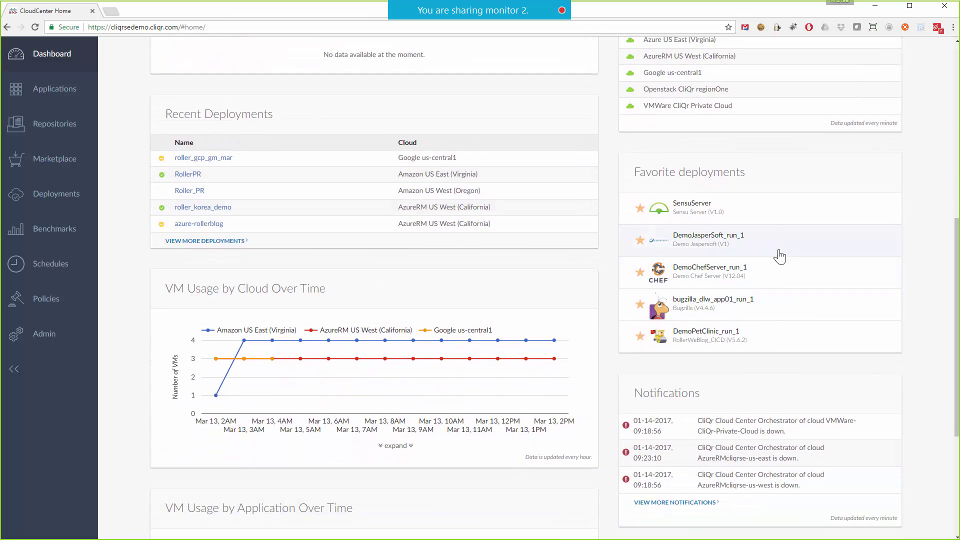
pyautogui.scroll(-1, 375, 337)
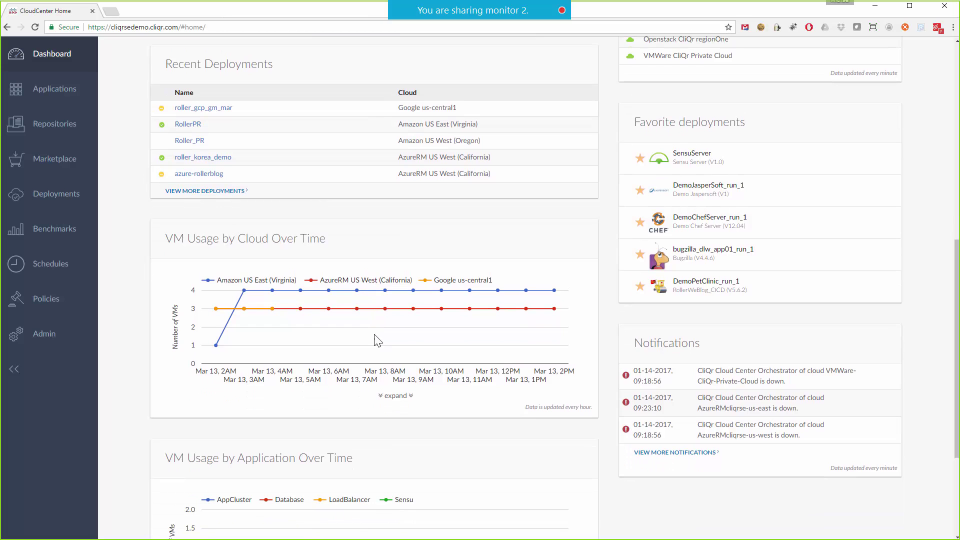
pyautogui.scroll(8, 238, 283)
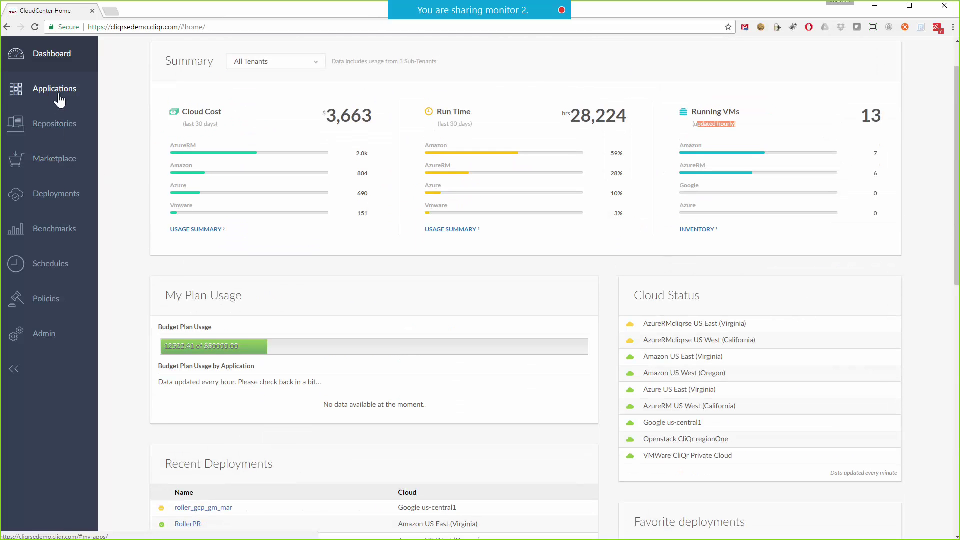
# Browse the Application Profiles grid, from Azure LBwPetClinic down to WordPress
pyautogui.click(31, 95)
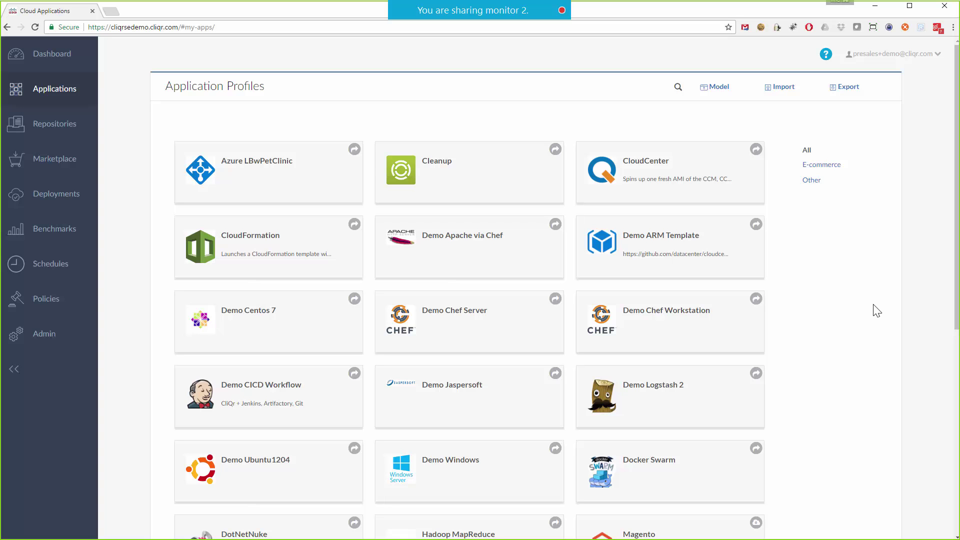
pyautogui.scroll(-4, 858, 308)
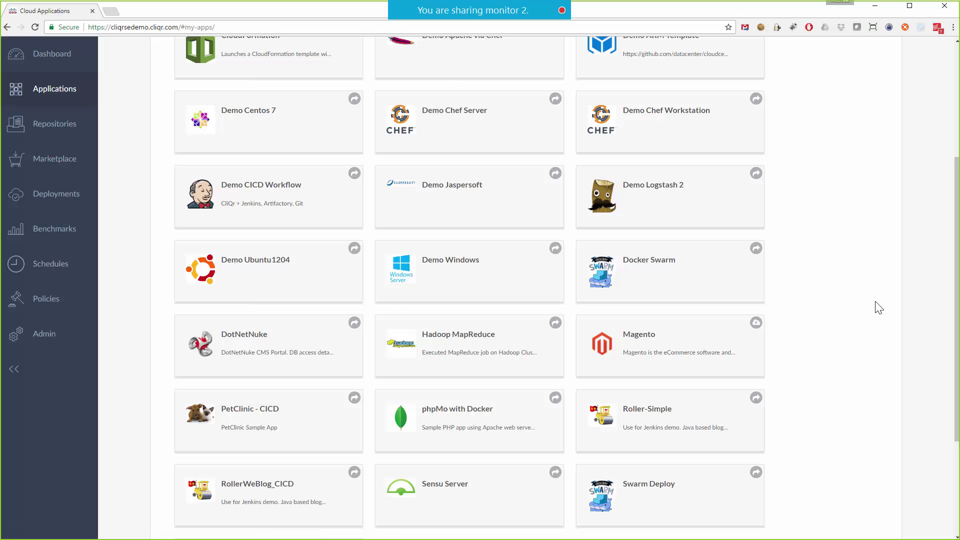
pyautogui.moveTo(699, 272)
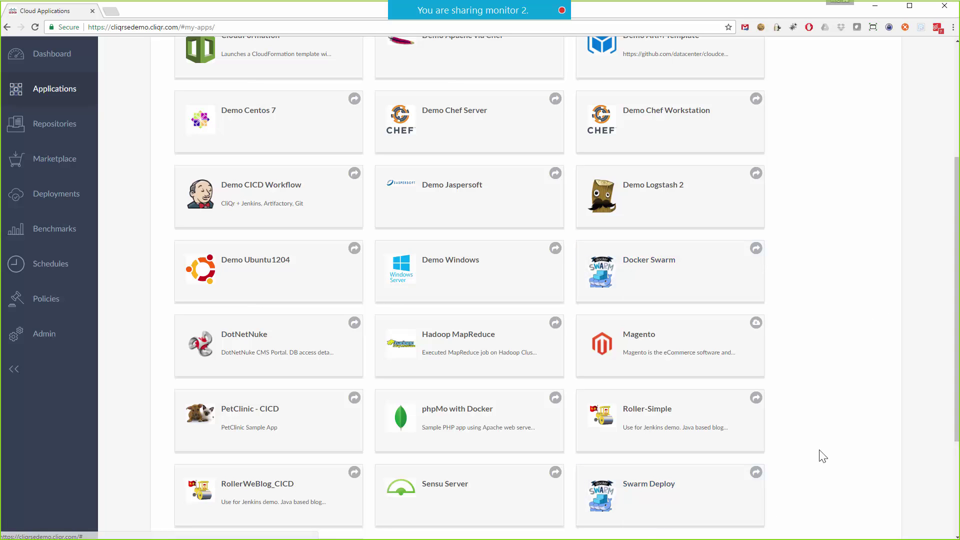
pyautogui.moveTo(483, 371)
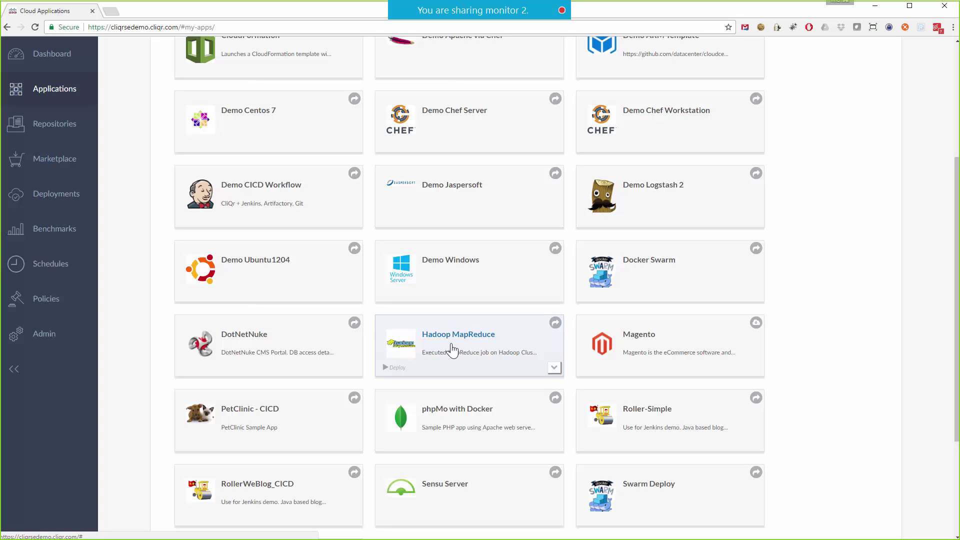
pyautogui.scroll(2, 476, 375)
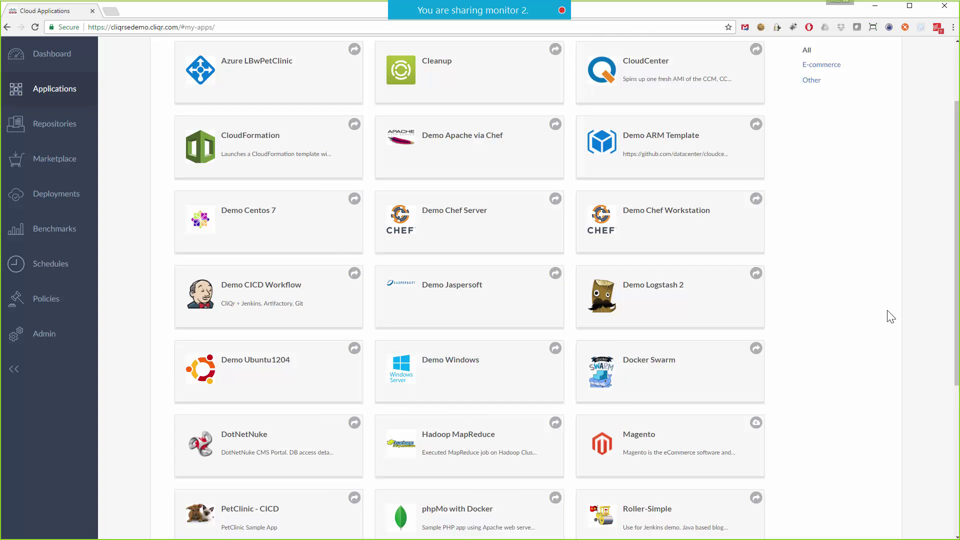
pyautogui.scroll(2, 880, 308)
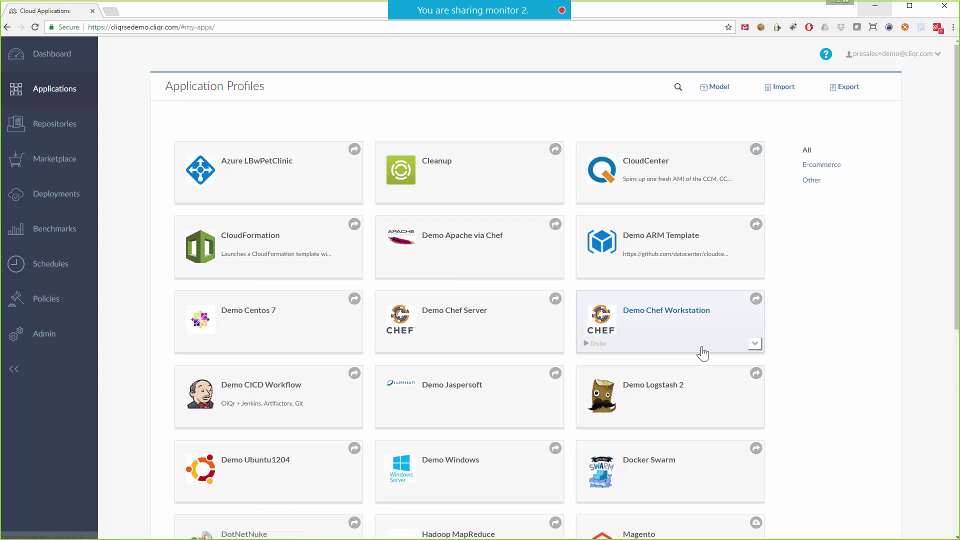
pyautogui.scroll(-7, 560, 328)
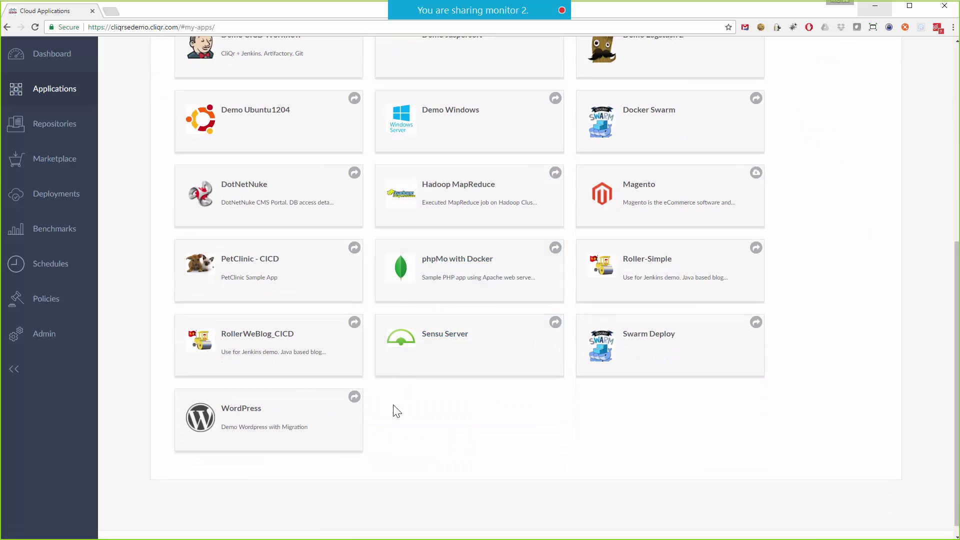
# View the WordPress profile and inspect its mysql_1, apache2 and haproxy node settings
pyautogui.click(353, 444)
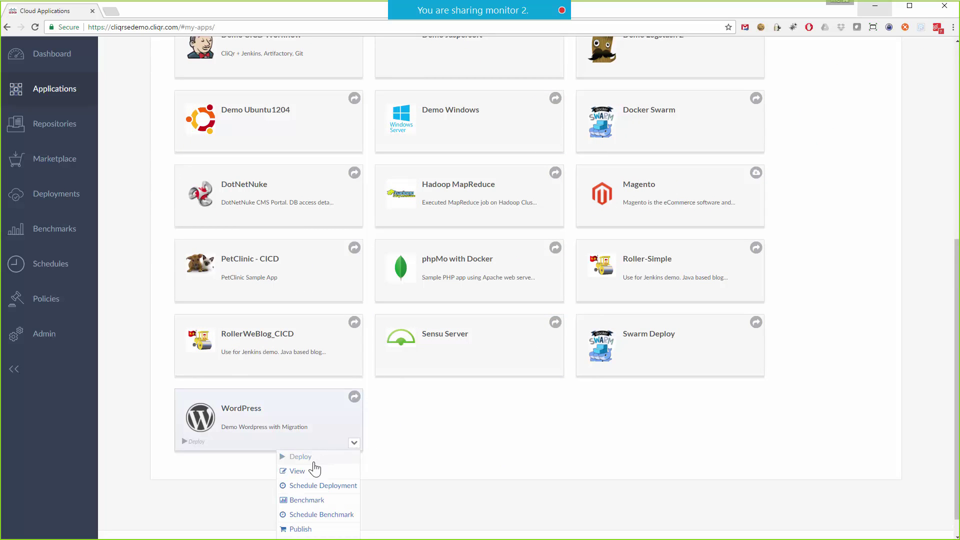
pyautogui.click(297, 471)
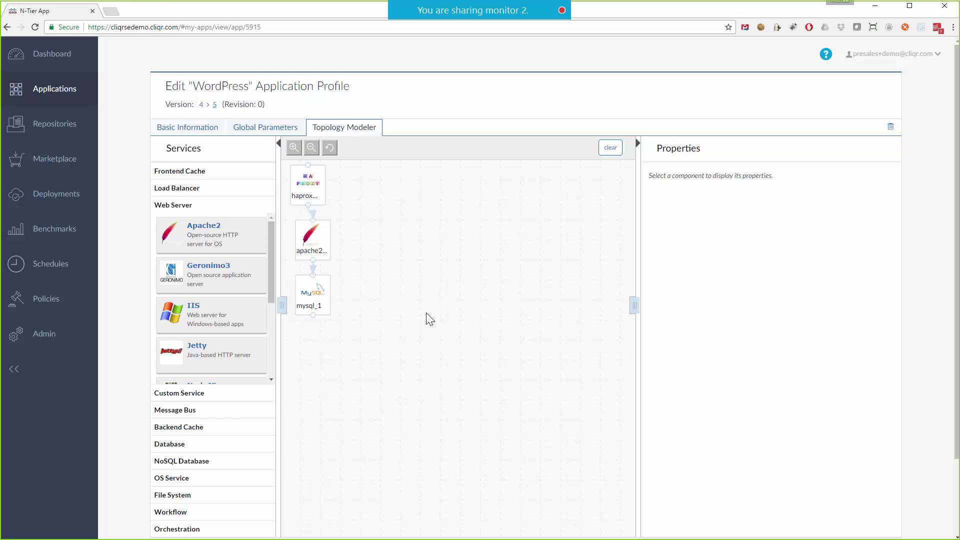
pyautogui.click(328, 310)
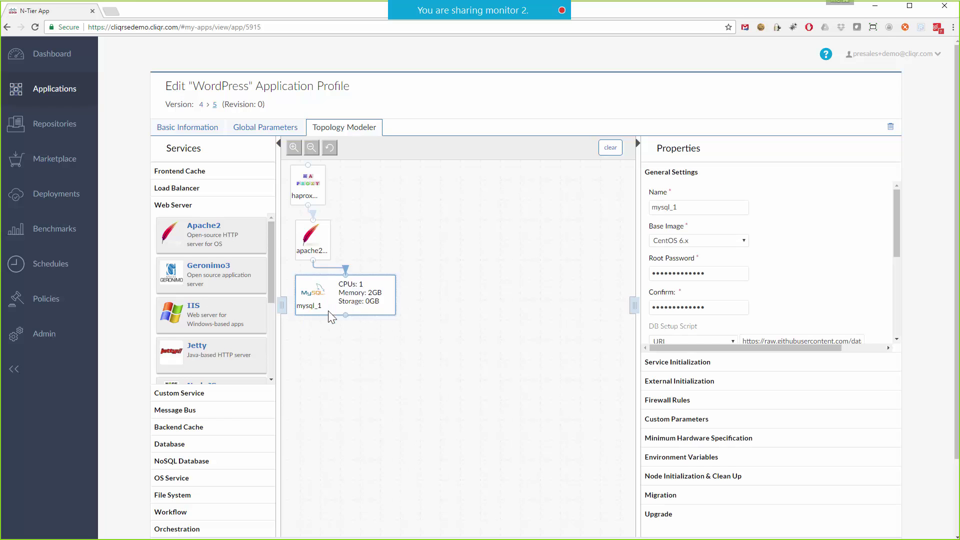
pyautogui.click(314, 239)
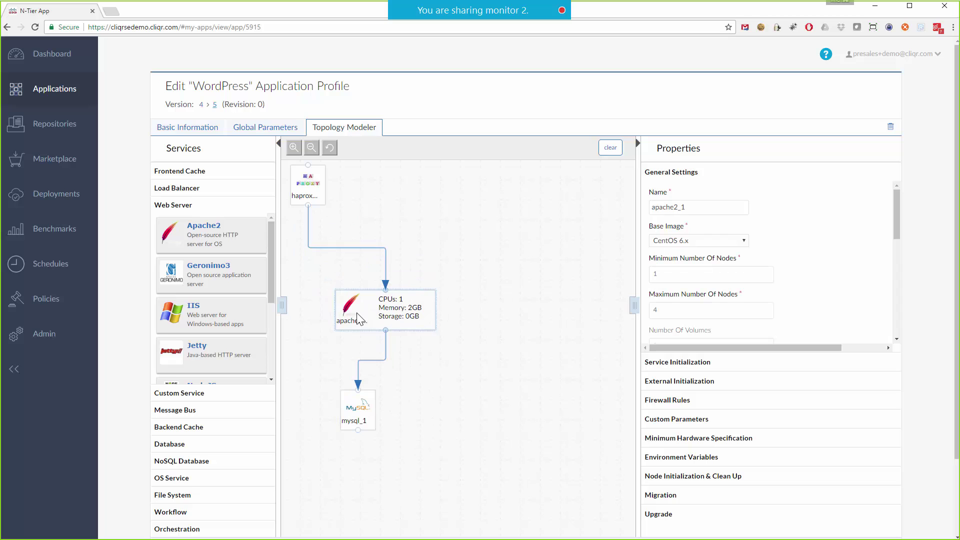
pyautogui.click(309, 186)
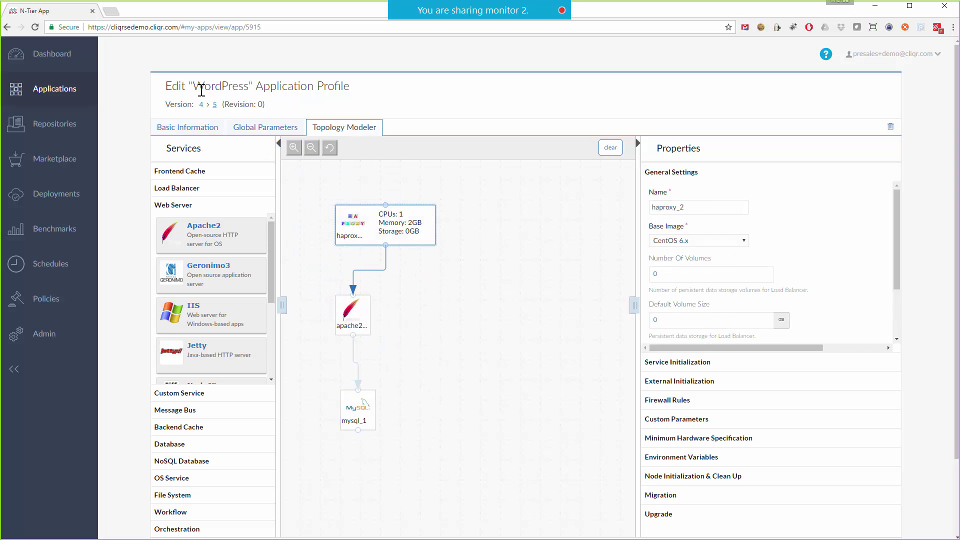
pyautogui.moveTo(194, 87); pyautogui.dragTo(264, 88)
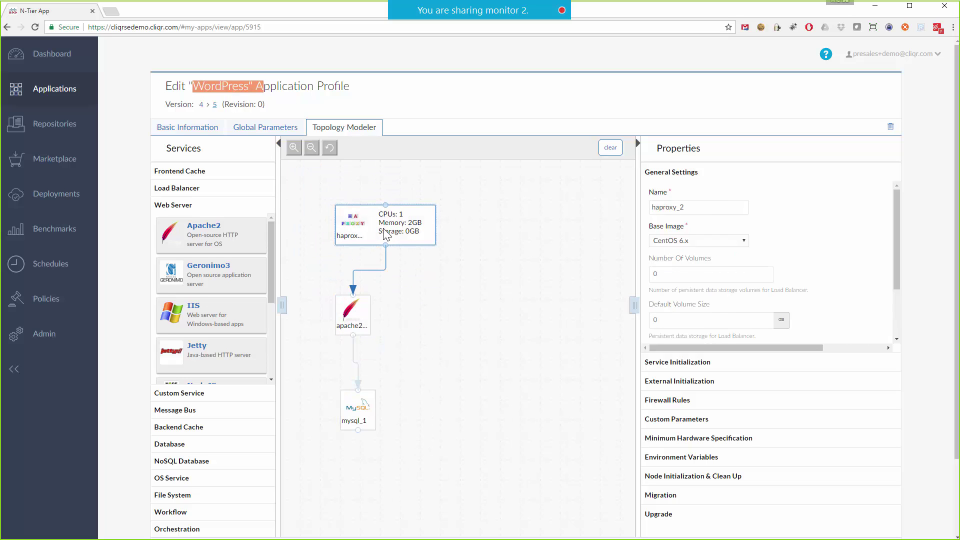
pyautogui.click(359, 313)
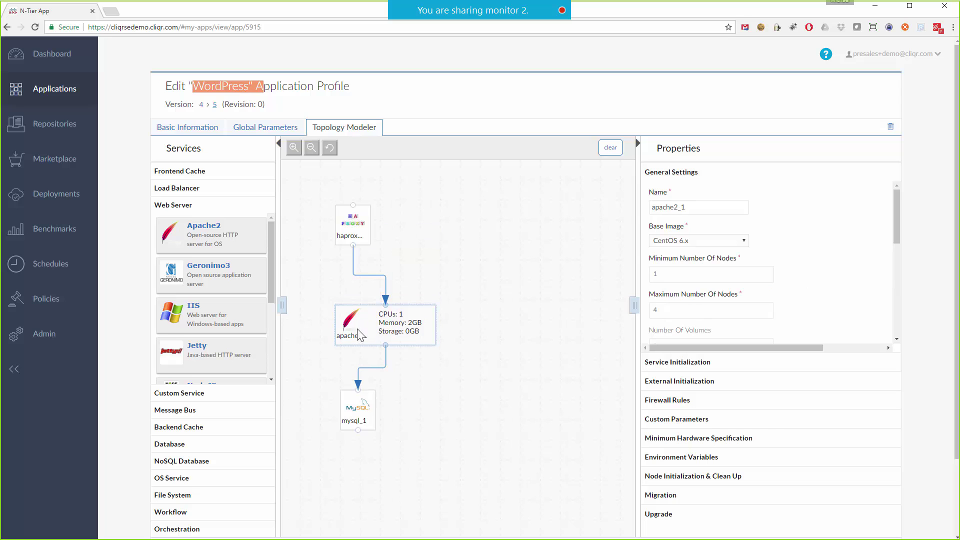
pyautogui.click(367, 415)
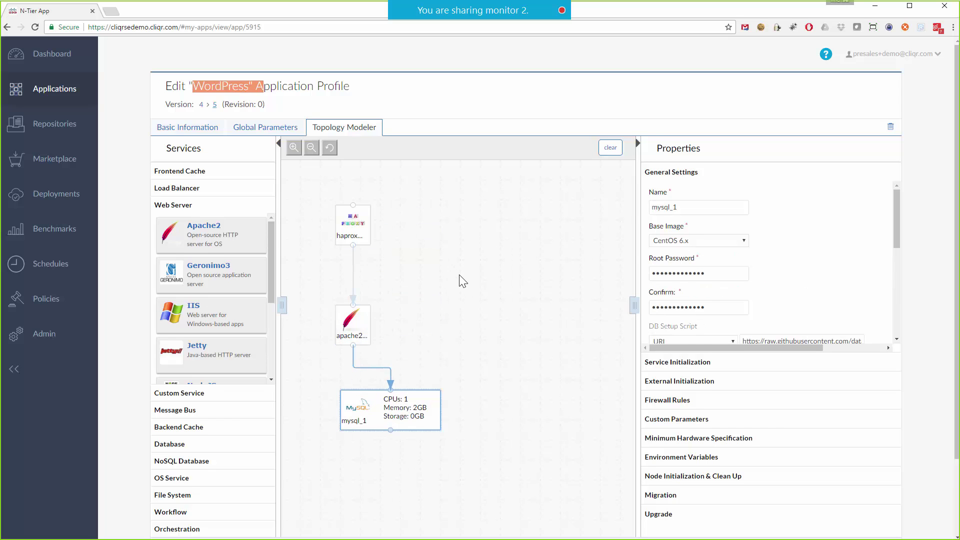
pyautogui.scroll(-2, 459, 274)
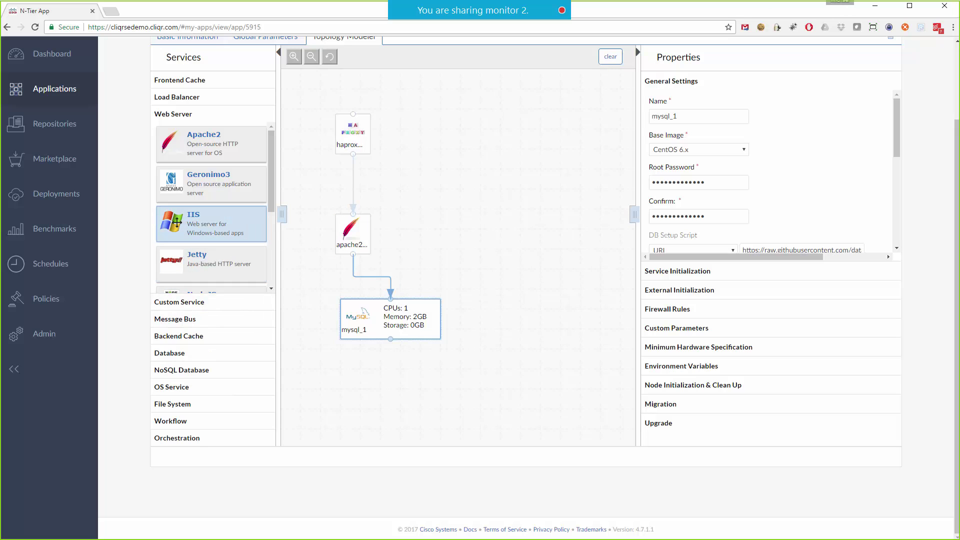
pyautogui.moveTo(178, 222); pyautogui.dragTo(496, 140)
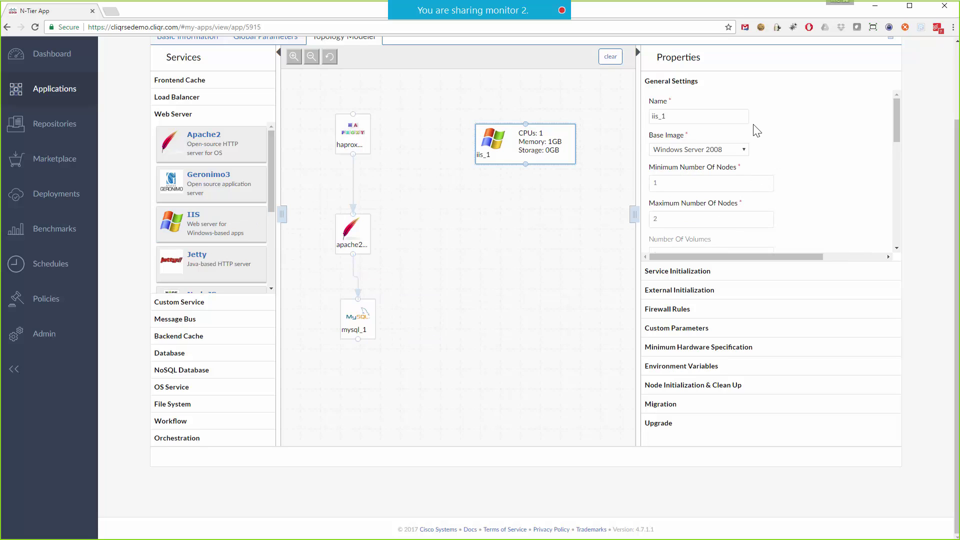
pyautogui.click(685, 150)
pyautogui.click(857, 152)
pyautogui.click(857, 152)
pyautogui.scroll(-1, 778, 161)
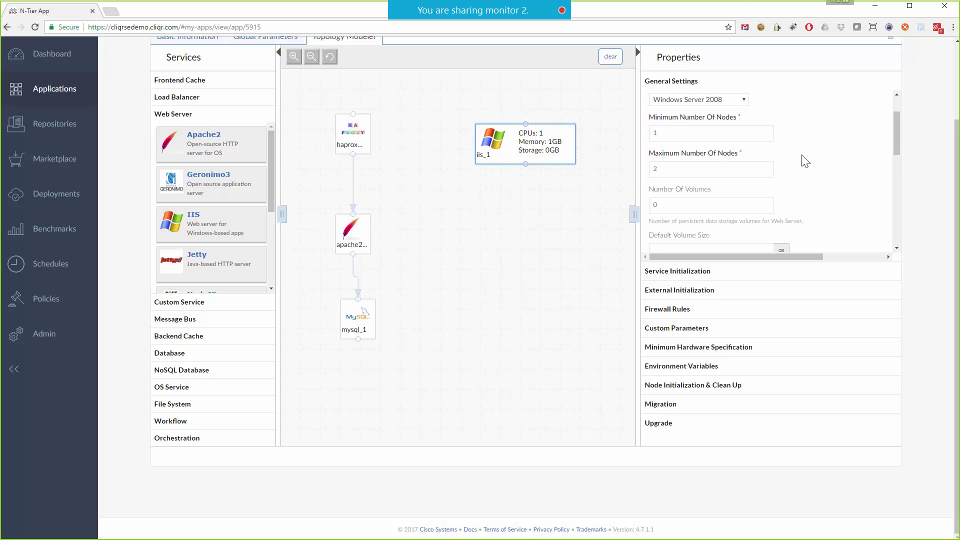
pyautogui.scroll(-1, 800, 158)
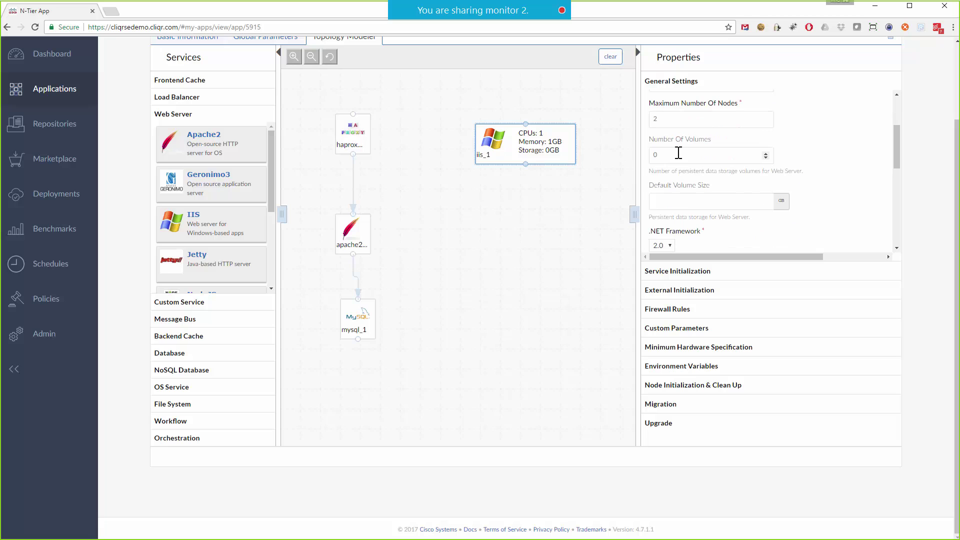
pyautogui.scroll(-1, 762, 232)
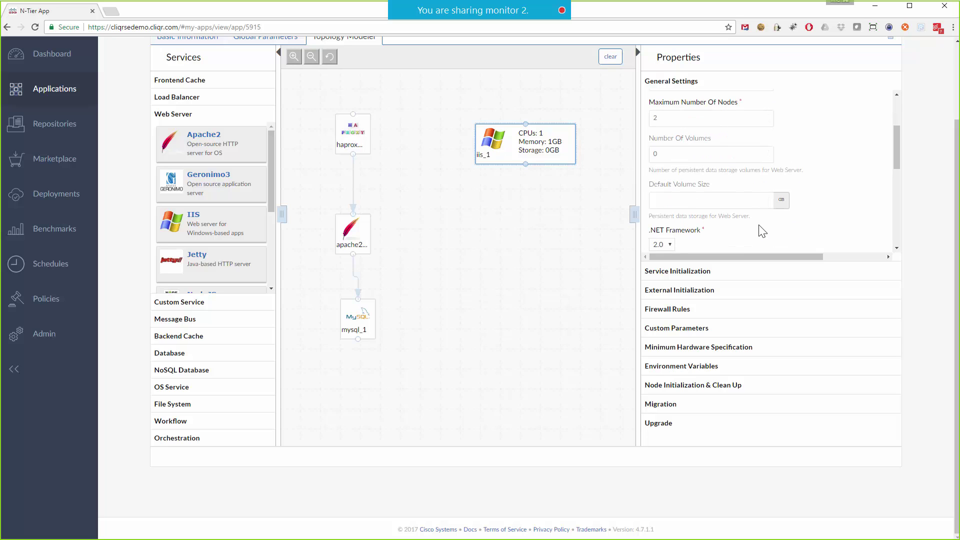
pyautogui.scroll(-1, 762, 231)
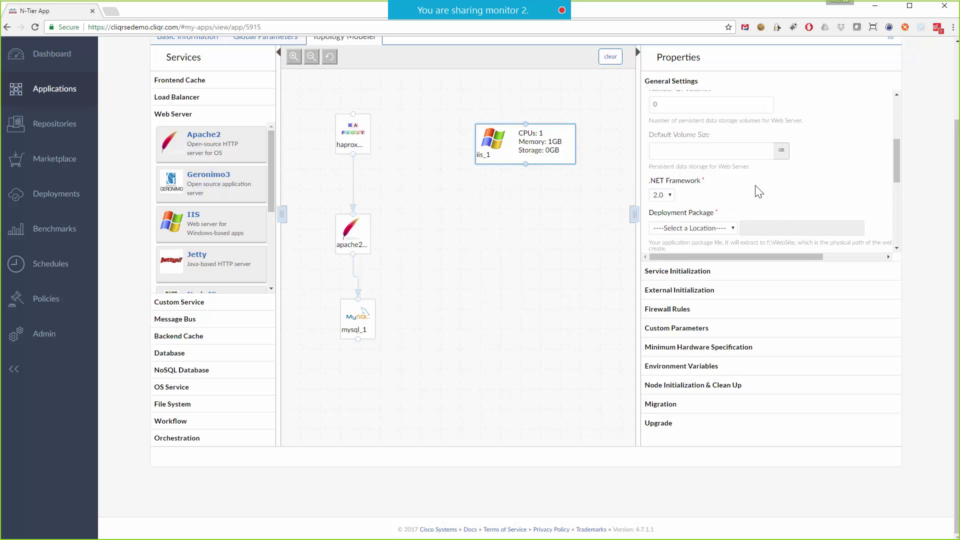
pyautogui.scroll(-3, 759, 192)
pyautogui.scroll(1, 743, 129)
pyautogui.click(708, 129)
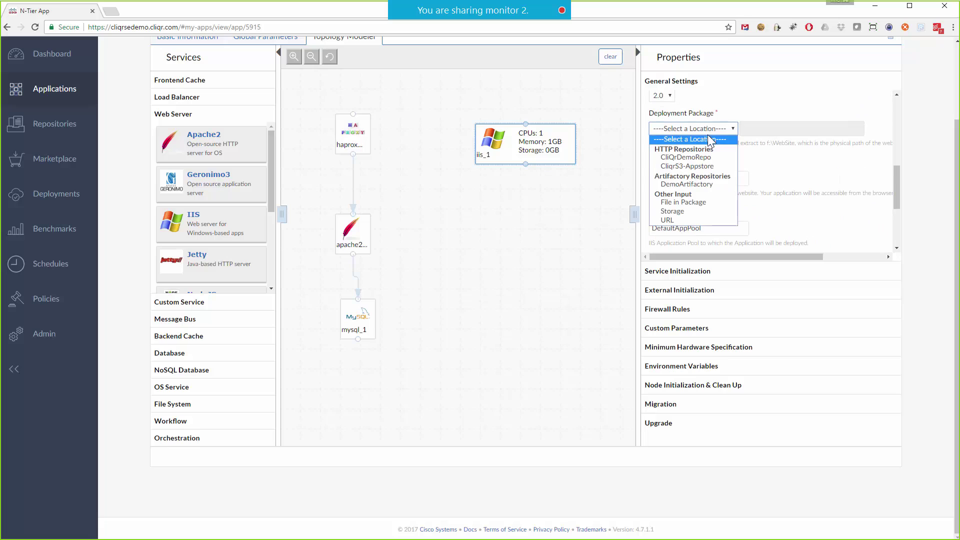
pyautogui.click(747, 101)
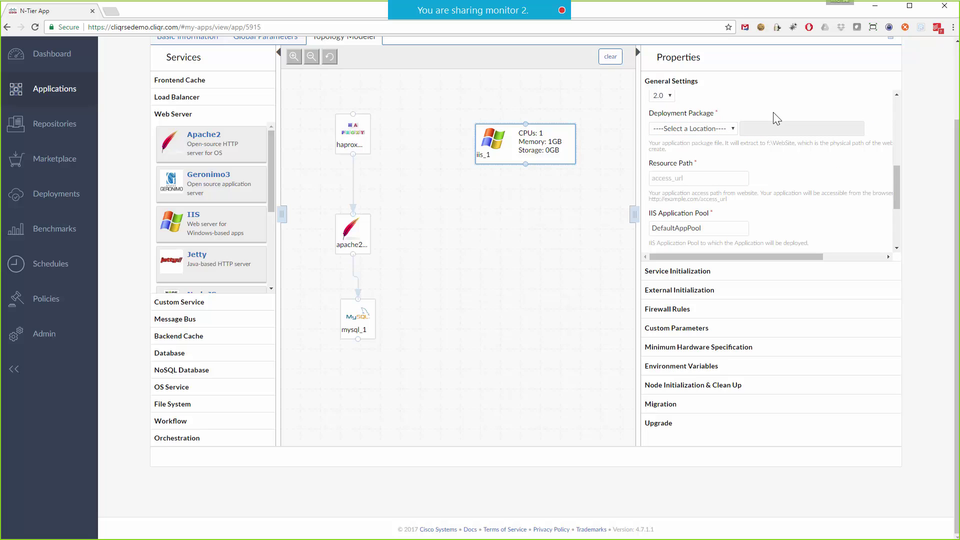
pyautogui.click(676, 179)
pyautogui.scroll(-2, 795, 183)
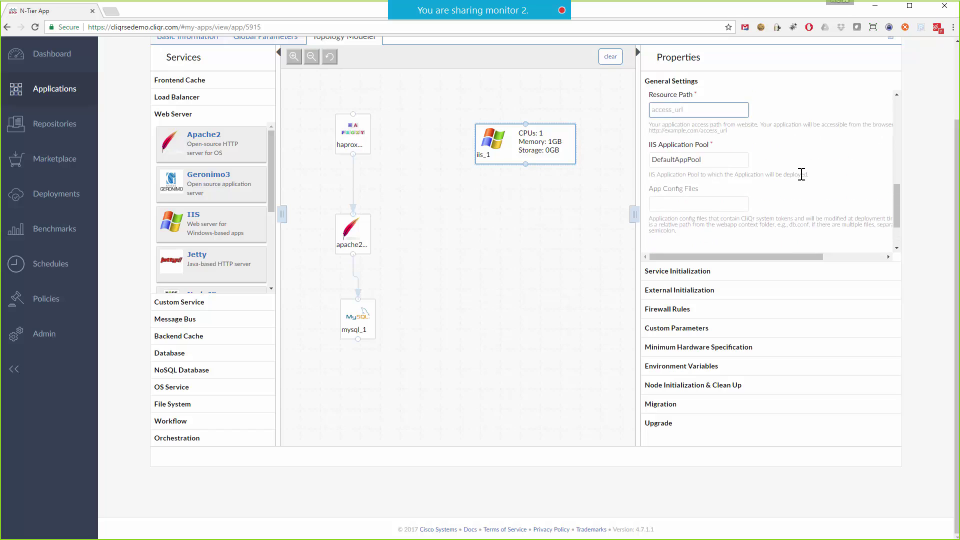
pyautogui.scroll(3, 802, 174)
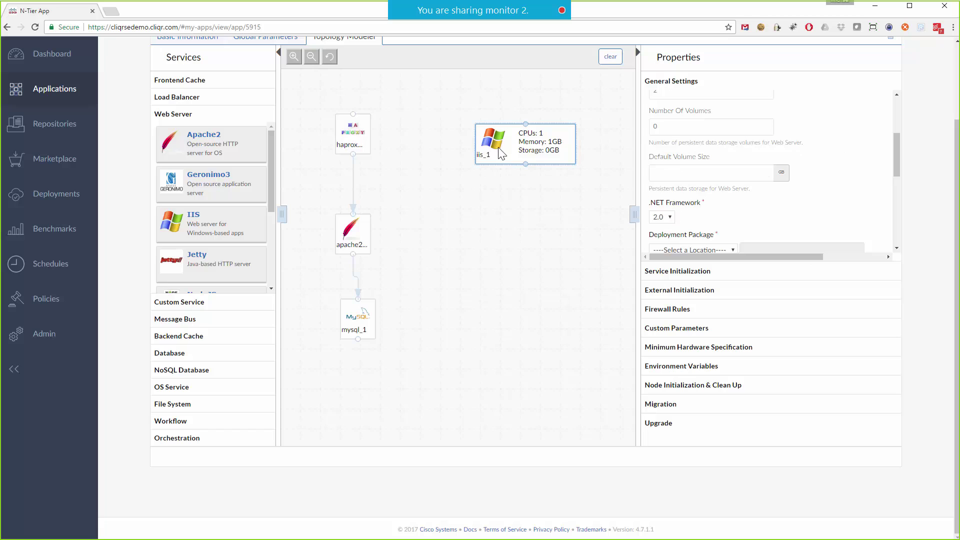
# Place a Jetty web server (jetty_1) on the canvas and connect iis_1 to it
pyautogui.moveTo(181, 269); pyautogui.dragTo(515, 210)
pyautogui.scroll(-5, 747, 155)
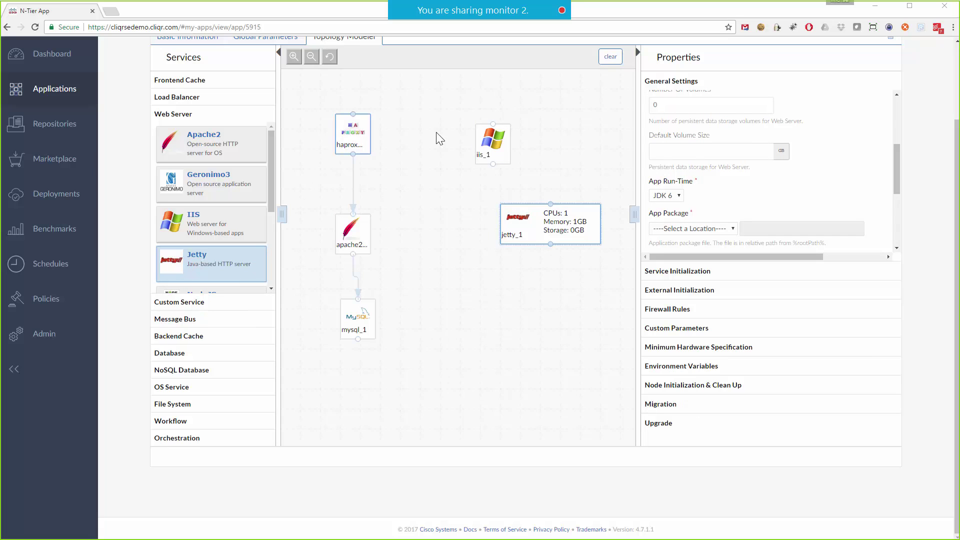
pyautogui.moveTo(494, 165); pyautogui.dragTo(552, 210)
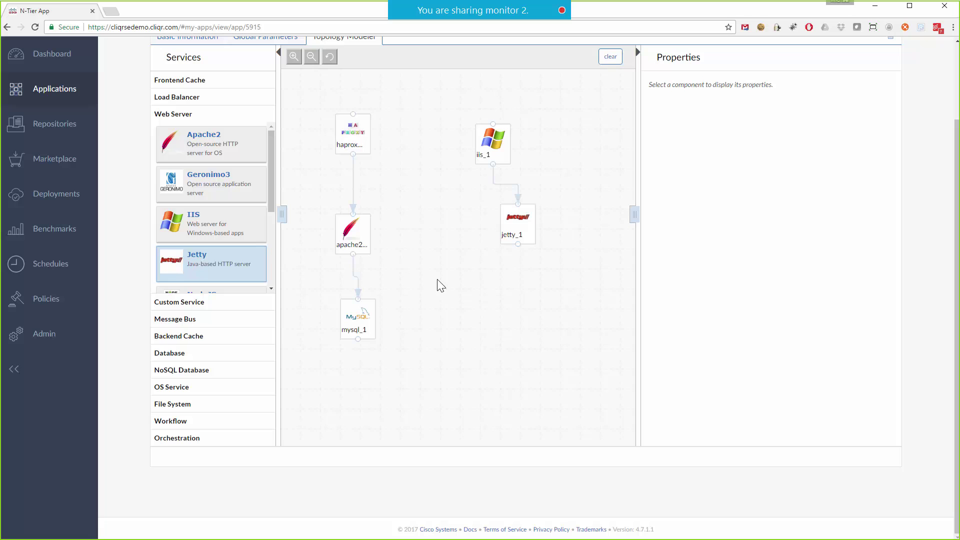
# Inspect the mysql_1, apache2 and haproxy node settings
pyautogui.click(366, 326)
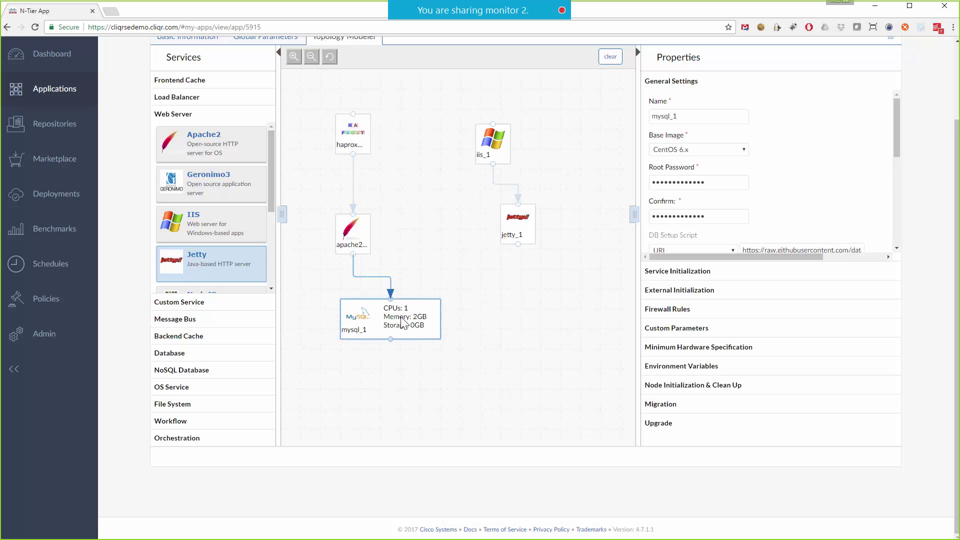
pyautogui.click(362, 242)
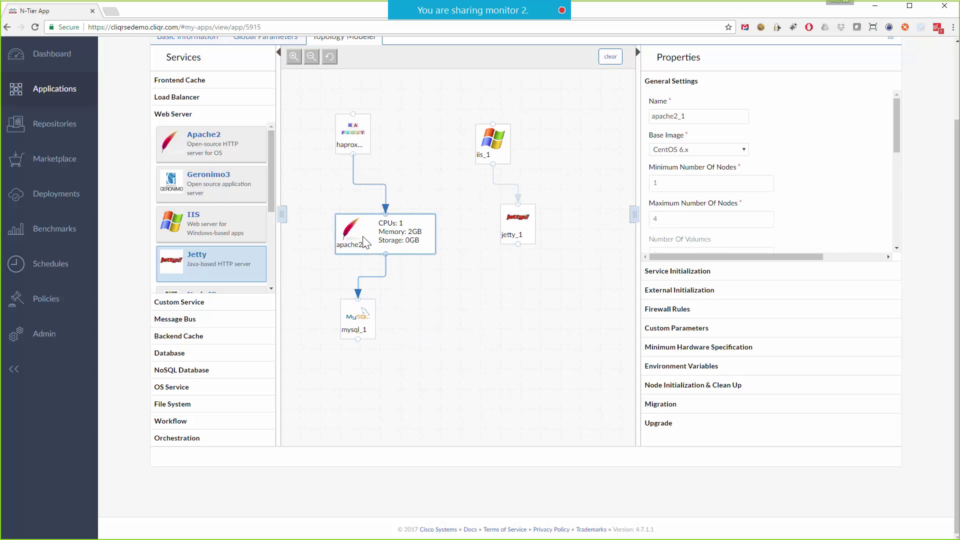
pyautogui.click(367, 125)
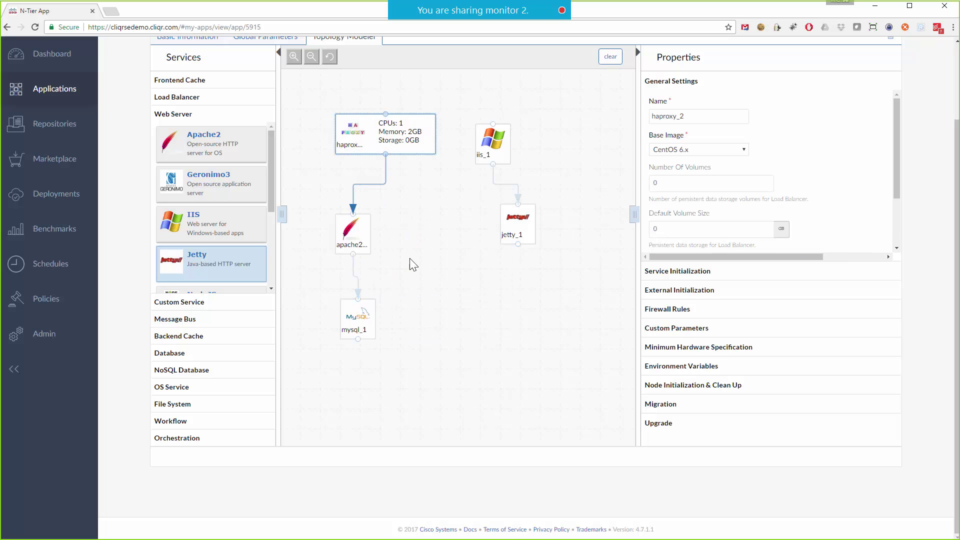
# Set apache2's Maximum Number Of Nodes to 7 and Minimum Number Of Nodes to 4
pyautogui.click(359, 245)
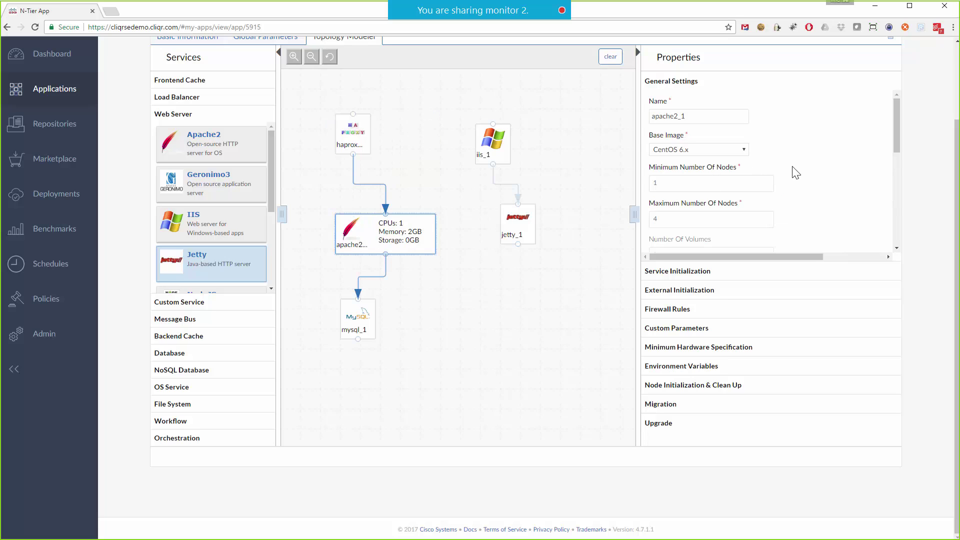
pyautogui.click(699, 183)
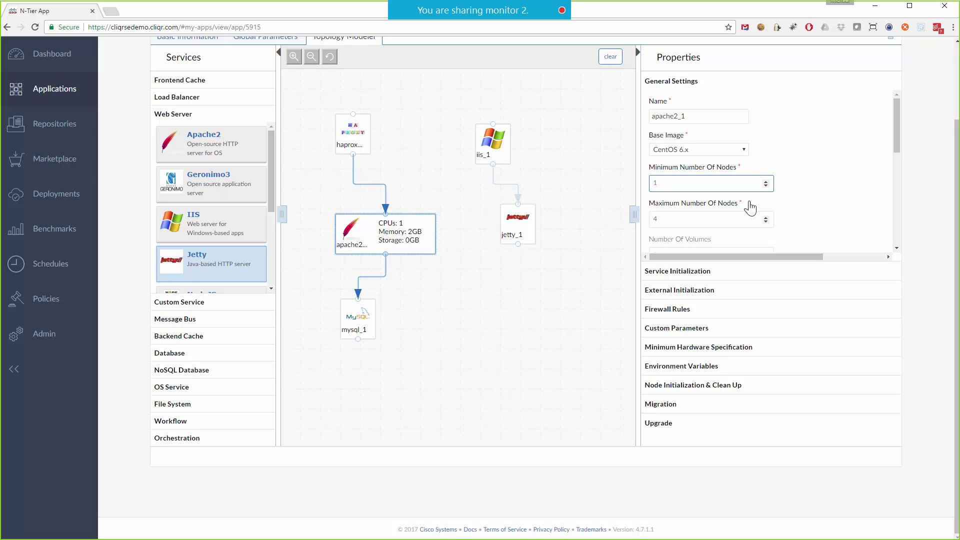
pyautogui.click(766, 217)
pyautogui.click(766, 218)
pyautogui.click(766, 218)
pyautogui.click(738, 182)
pyautogui.press('BackSpace')
pyautogui.write('4')
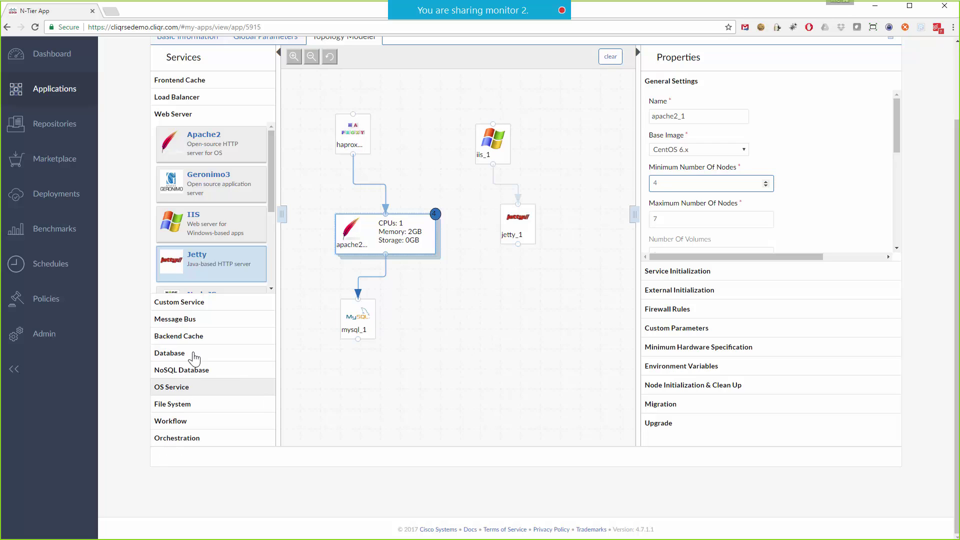
# Add AWS Elastic Load Balancer and External F5 load balancers to the topology
pyautogui.click(195, 96)
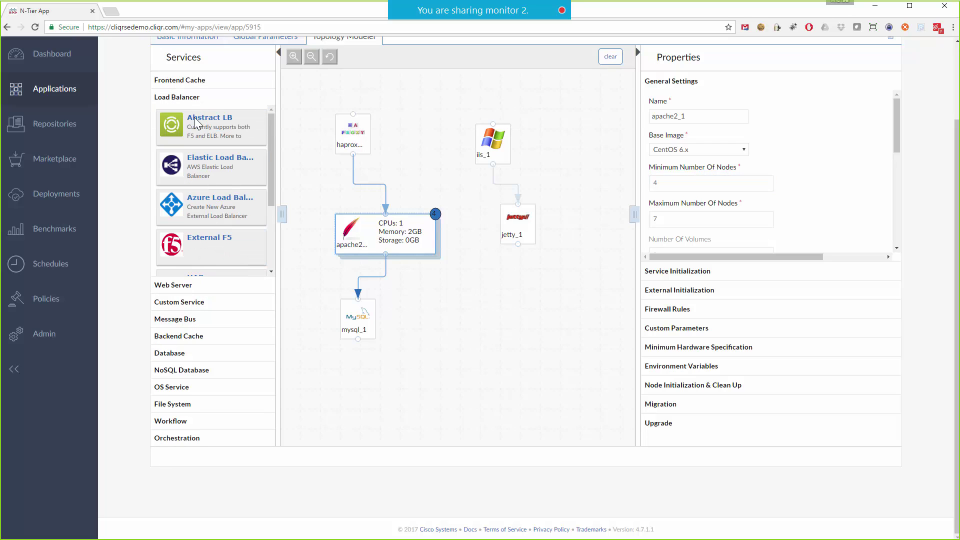
pyautogui.moveTo(170, 173); pyautogui.dragTo(405, 117)
pyautogui.moveTo(173, 250); pyautogui.dragTo(558, 112)
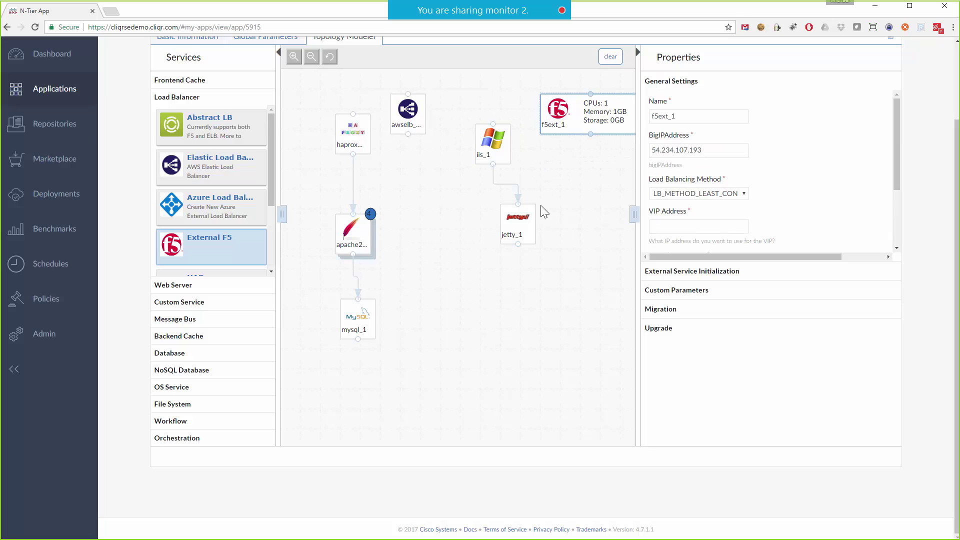
pyautogui.moveTo(568, 114); pyautogui.dragTo(557, 116)
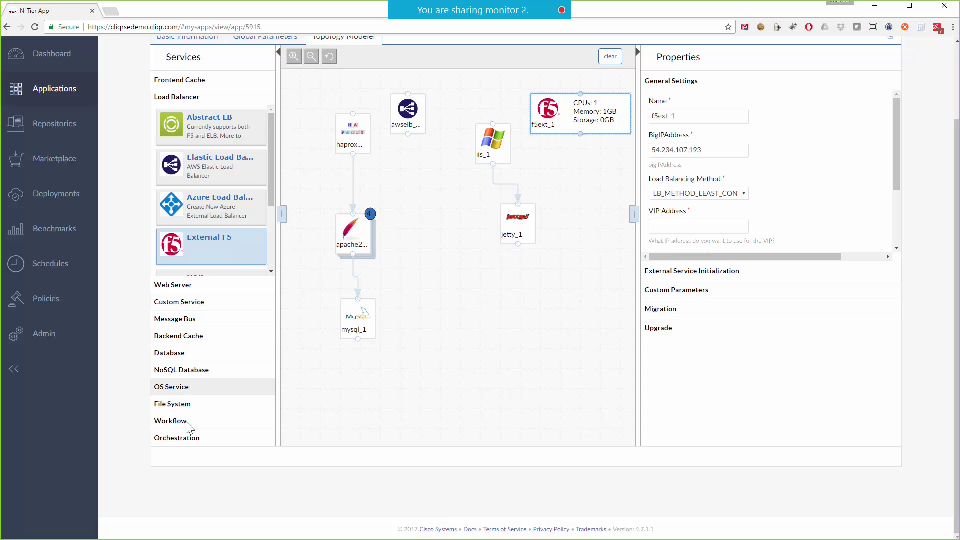
# Add Cloud Formation, CloudFoundry and Puppet orchestration services and arrange them on the canvas
pyautogui.click(183, 439)
pyautogui.scroll(-1, 201, 374)
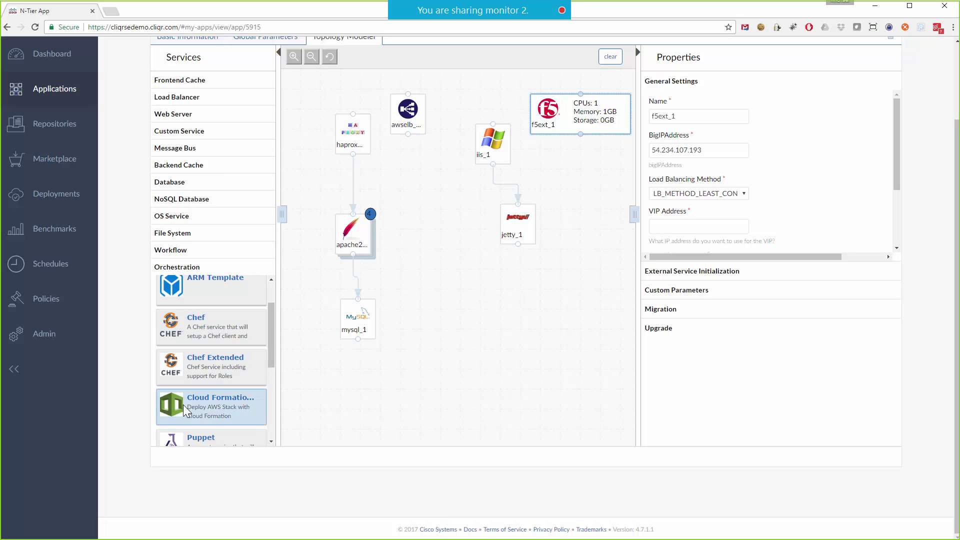
pyautogui.moveTo(183, 404); pyautogui.dragTo(500, 333)
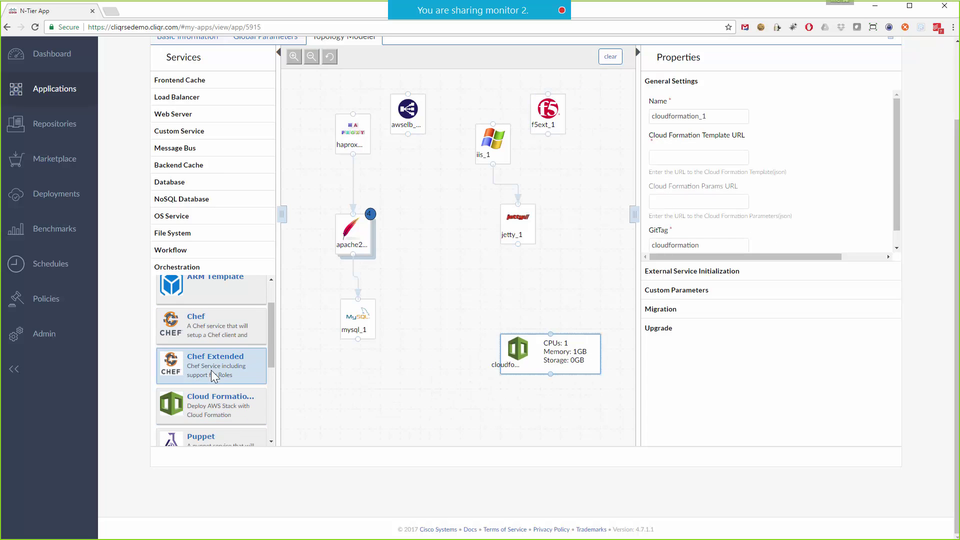
pyautogui.scroll(-1, 211, 370)
pyautogui.moveTo(173, 438); pyautogui.dragTo(362, 371)
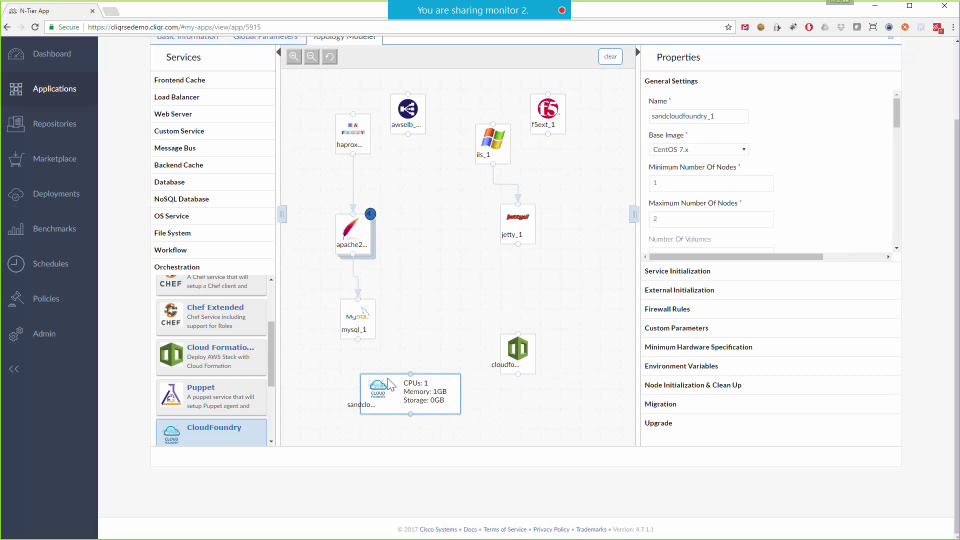
pyautogui.moveTo(172, 400); pyautogui.dragTo(403, 294)
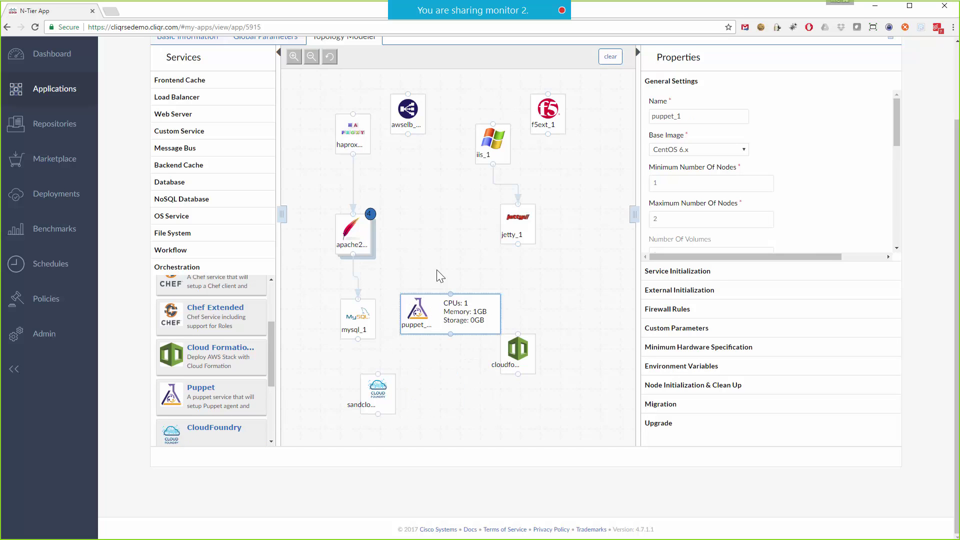
pyautogui.moveTo(518, 350); pyautogui.dragTo(547, 370)
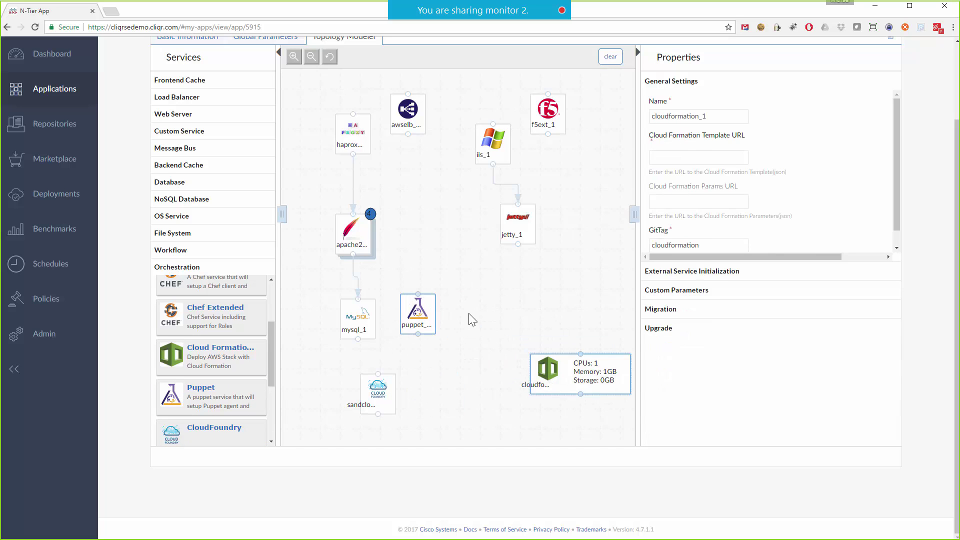
pyautogui.moveTo(419, 314); pyautogui.dragTo(493, 314)
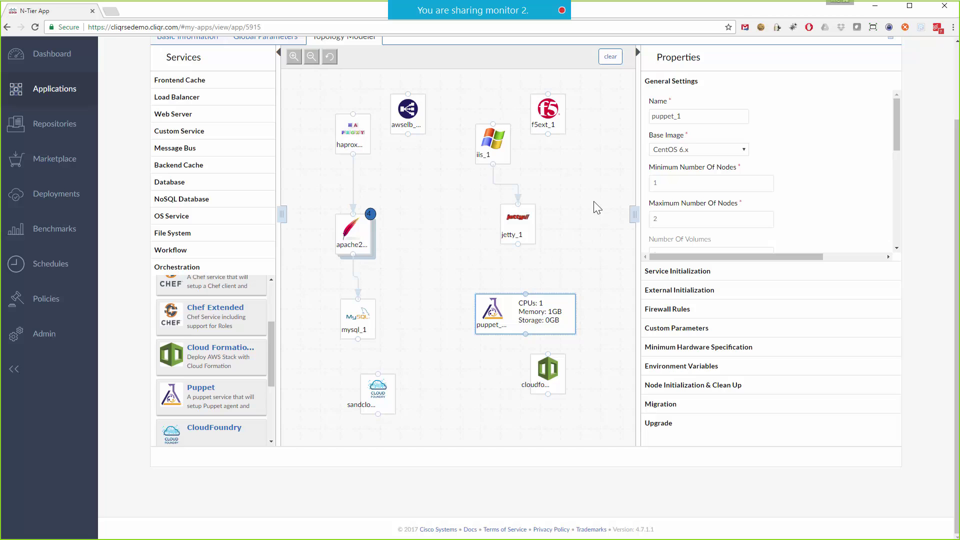
pyautogui.scroll(2, 583, 233)
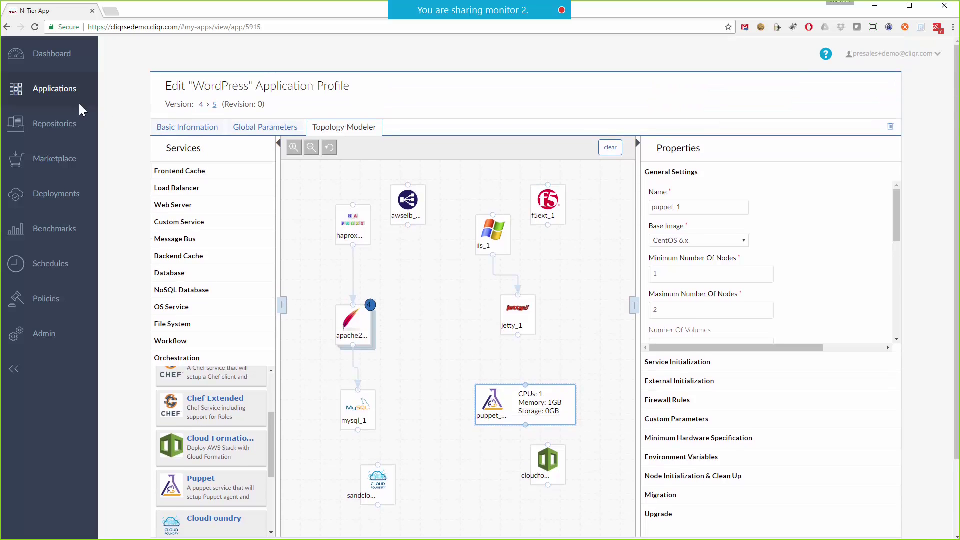
# Start modeling a new N-Tier Execution application profile
pyautogui.click(67, 95)
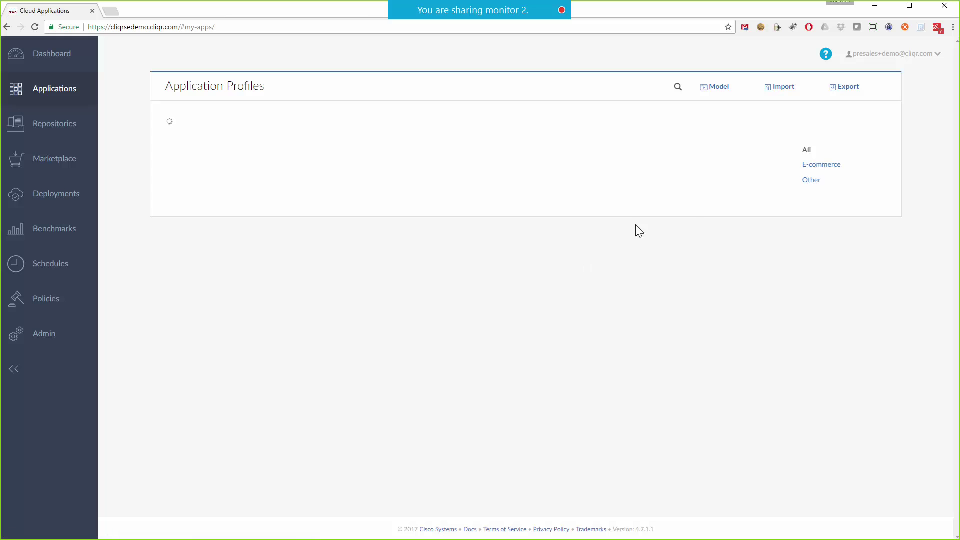
pyautogui.click(724, 91)
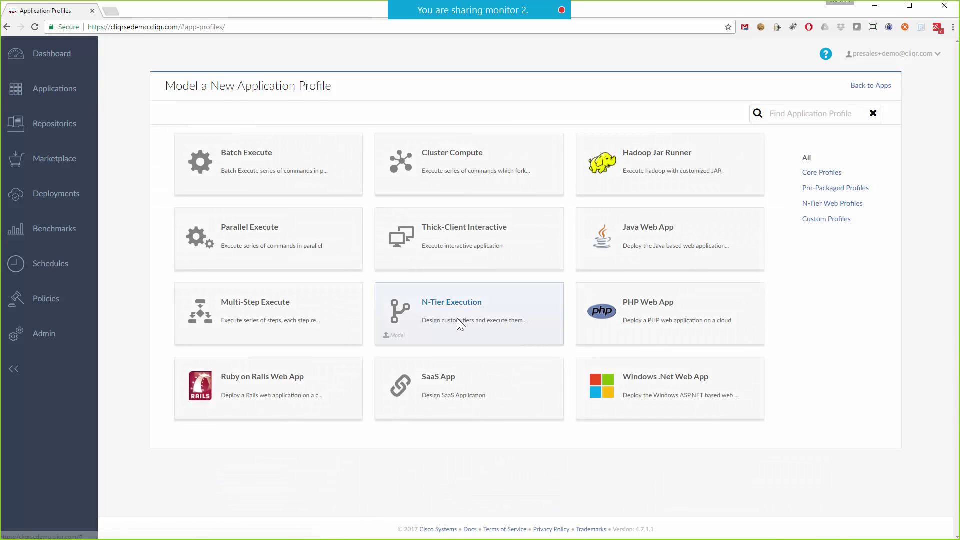
pyautogui.click(457, 318)
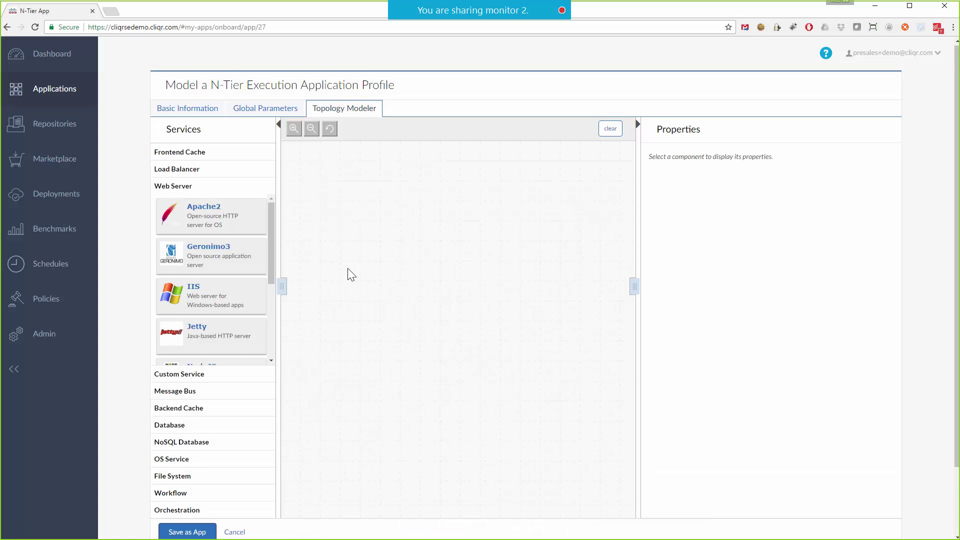
pyautogui.scroll(-2, 349, 272)
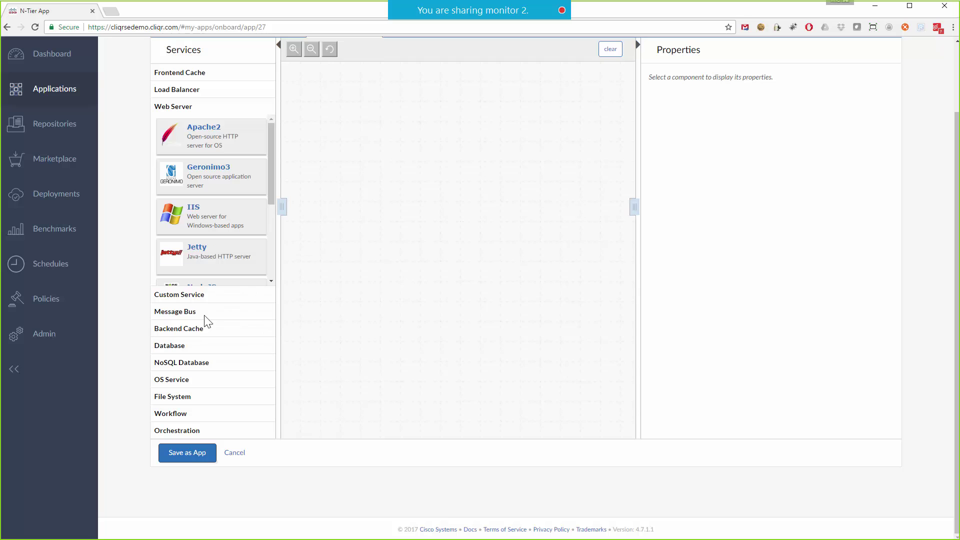
# Place a RHEL OS node (RHEL_1) on the empty topology and review its settings
pyautogui.click(184, 384)
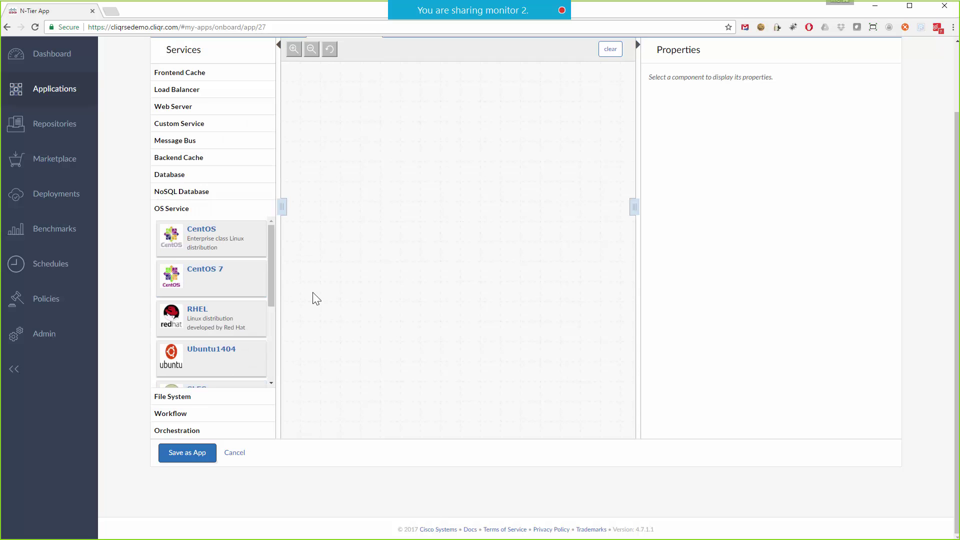
pyautogui.moveTo(208, 316); pyautogui.dragTo(284, 73)
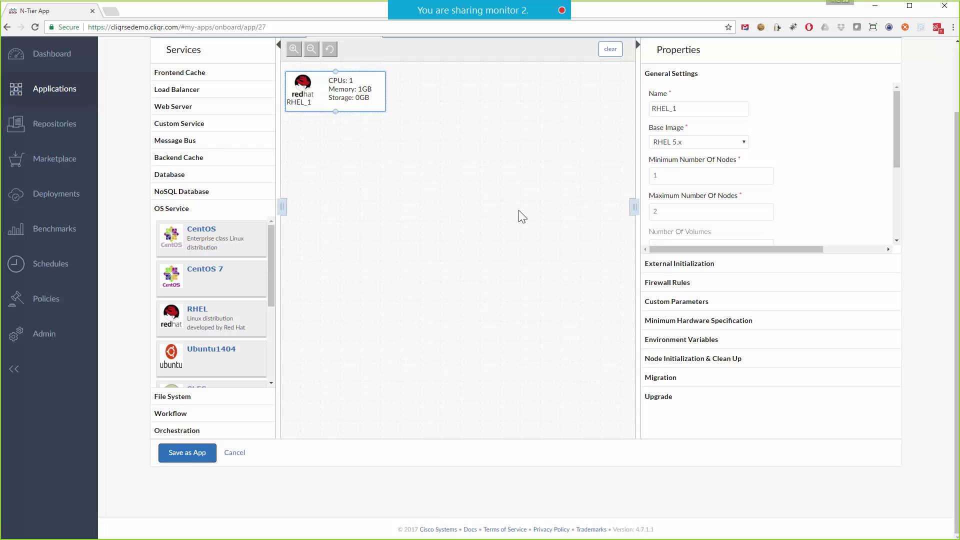
pyautogui.moveTo(316, 87); pyautogui.dragTo(341, 107)
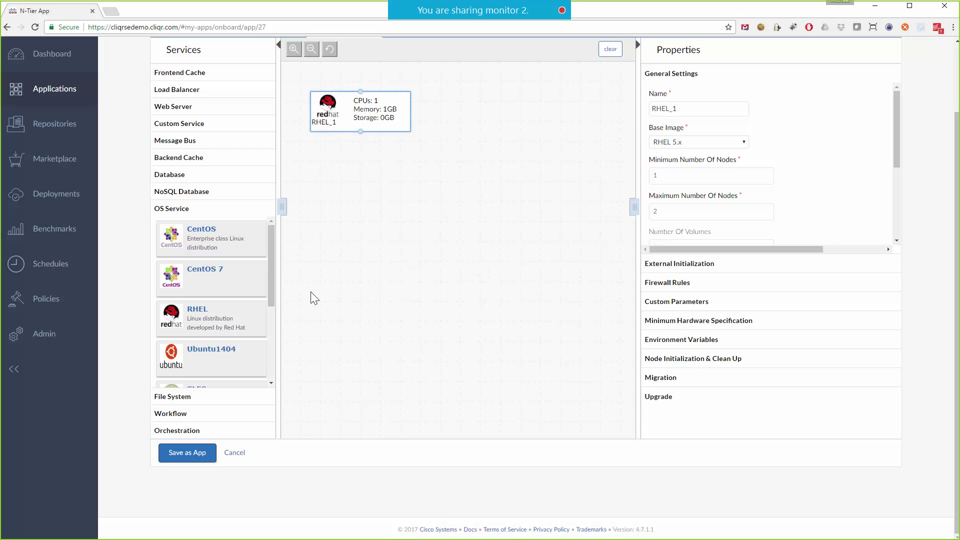
pyautogui.scroll(2, 416, 294)
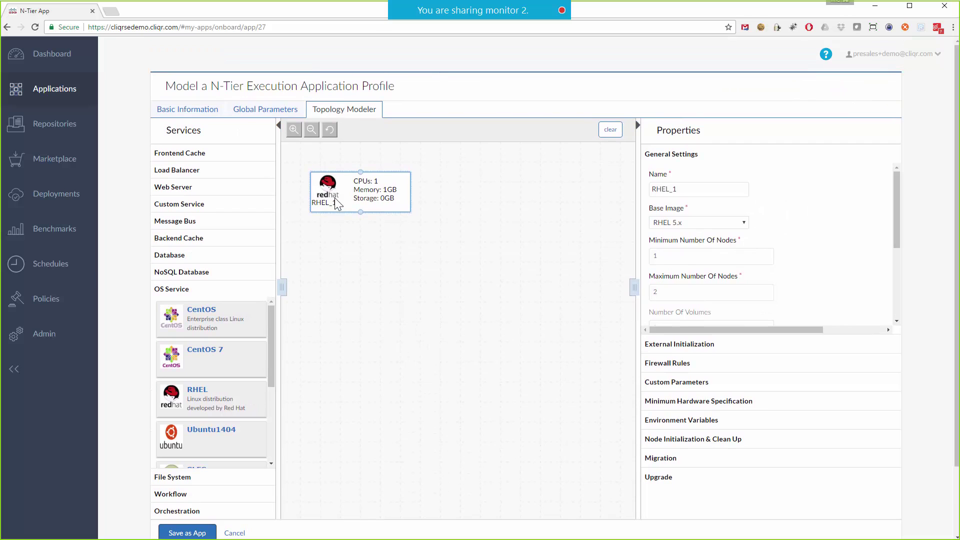
# Enter Web App Name RHEL and Version 1 in Basic Information, back to Topology Modeler
pyautogui.moveTo(334, 196); pyautogui.dragTo(324, 186)
pyautogui.click(274, 110)
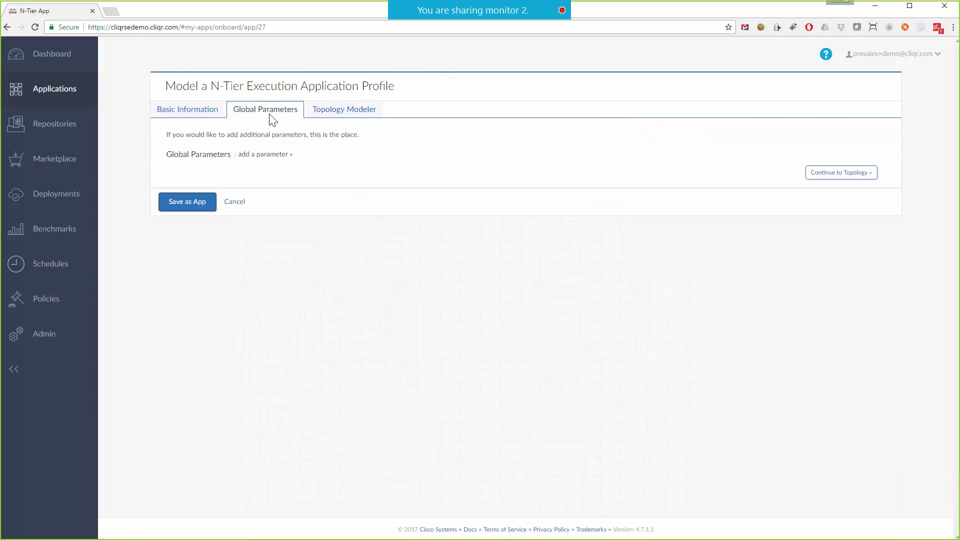
pyautogui.click(194, 116)
pyautogui.click(231, 153)
pyautogui.write('RHE')
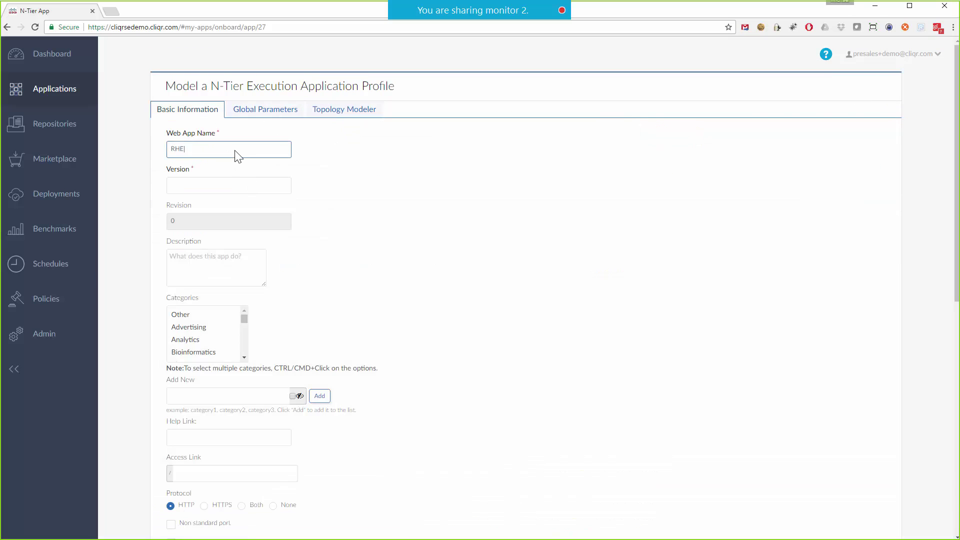
pyautogui.write('L')
pyautogui.press('Tab')
pyautogui.write('1')
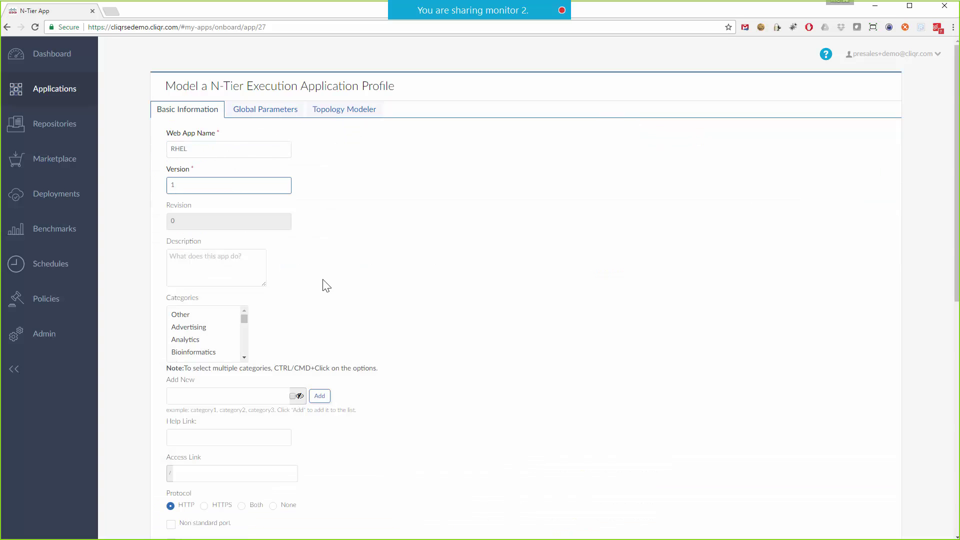
pyautogui.scroll(-8, 324, 281)
pyautogui.scroll(7, 332, 285)
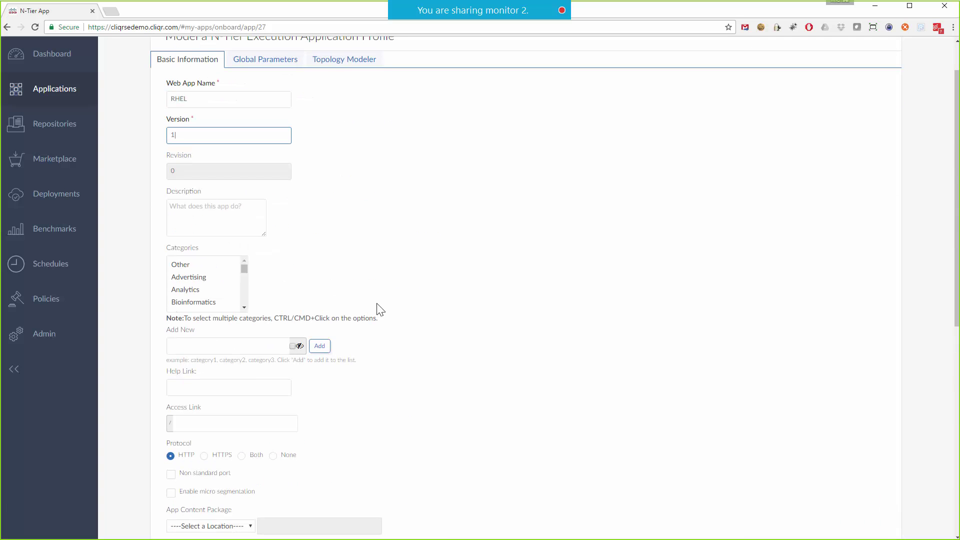
pyautogui.click(320, 64)
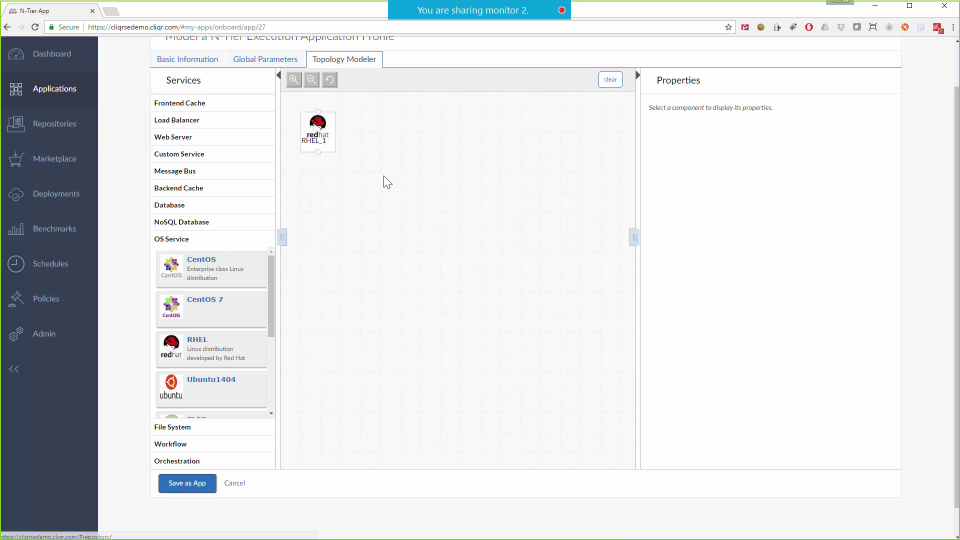
# Remove the RHEL_1 node and add a MySQL database node, mysql_2
pyautogui.rightClick(322, 135)
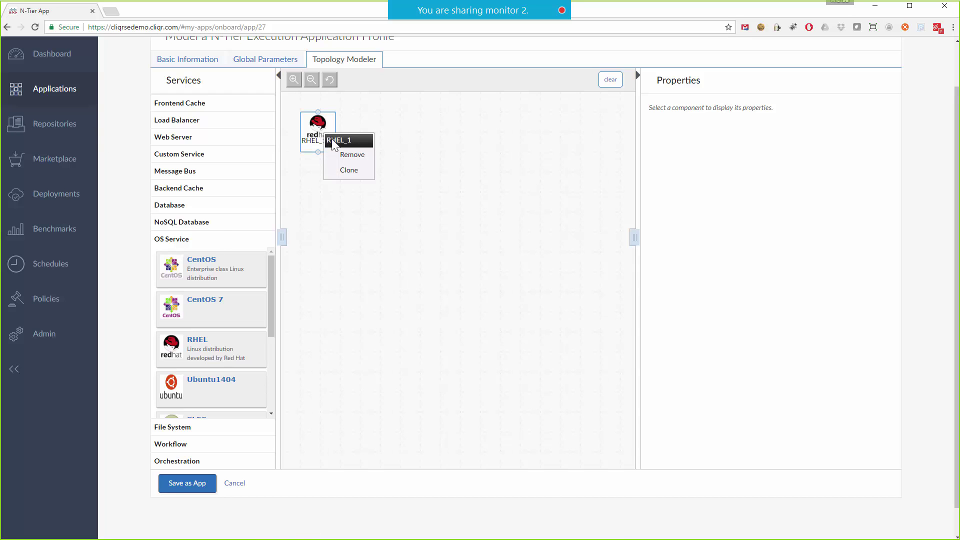
pyautogui.click(345, 154)
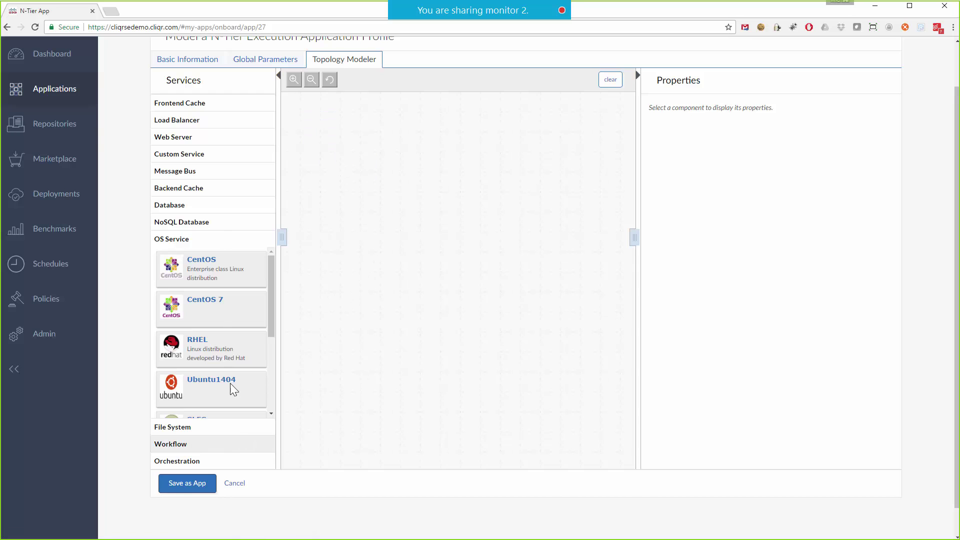
pyautogui.click(176, 206)
pyautogui.scroll(-1, 193, 277)
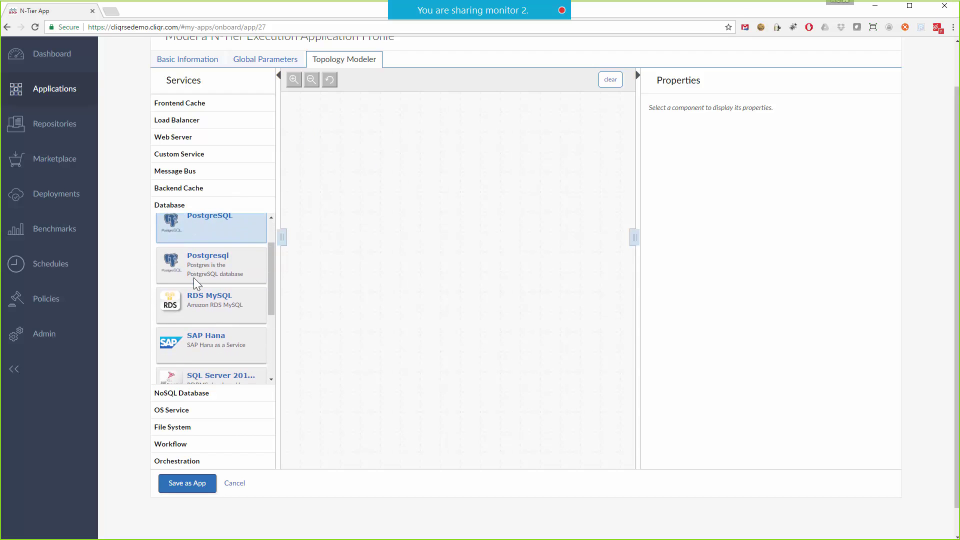
pyautogui.scroll(1, 200, 298)
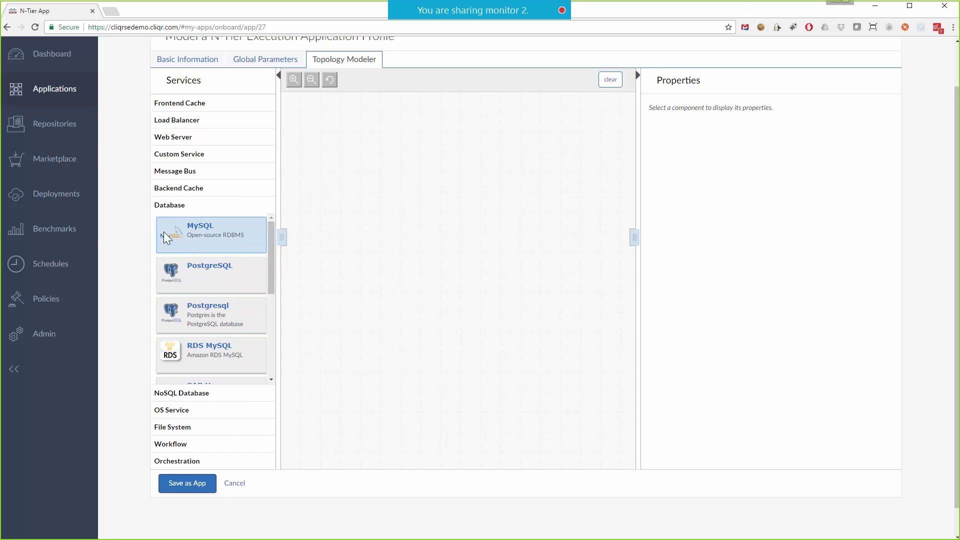
pyautogui.moveTo(163, 232); pyautogui.dragTo(310, 123)
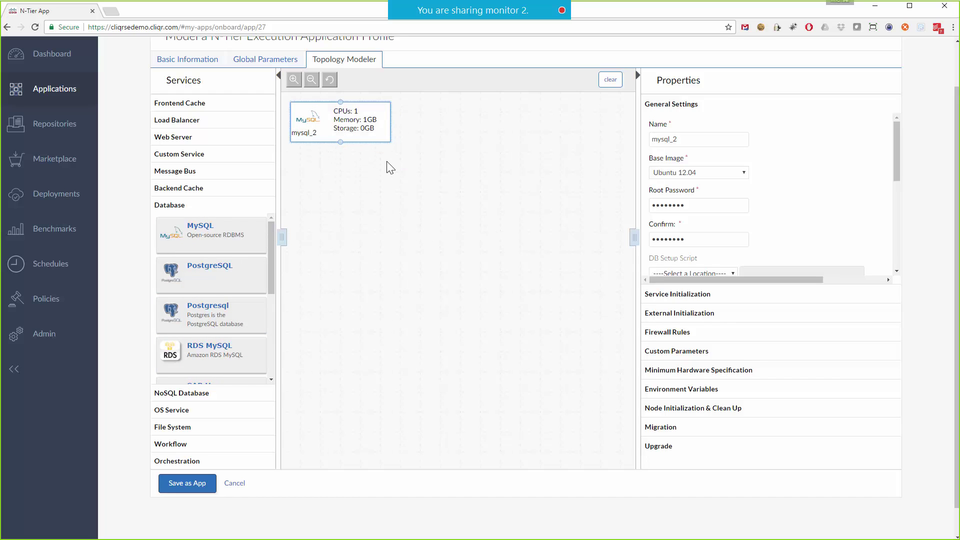
# Set mysql_2's base image to CentOS 7.x with Docker, then remove the node
pyautogui.click(740, 172)
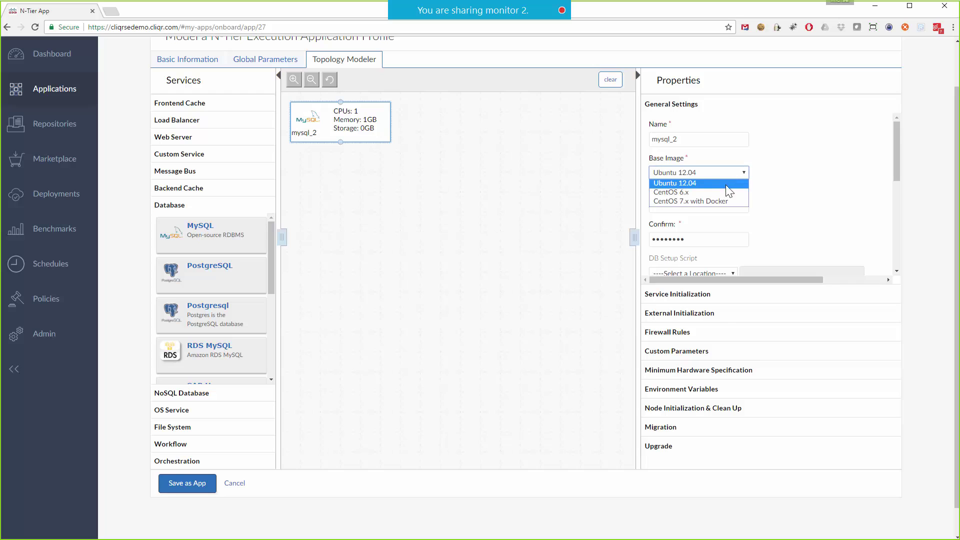
pyautogui.click(725, 201)
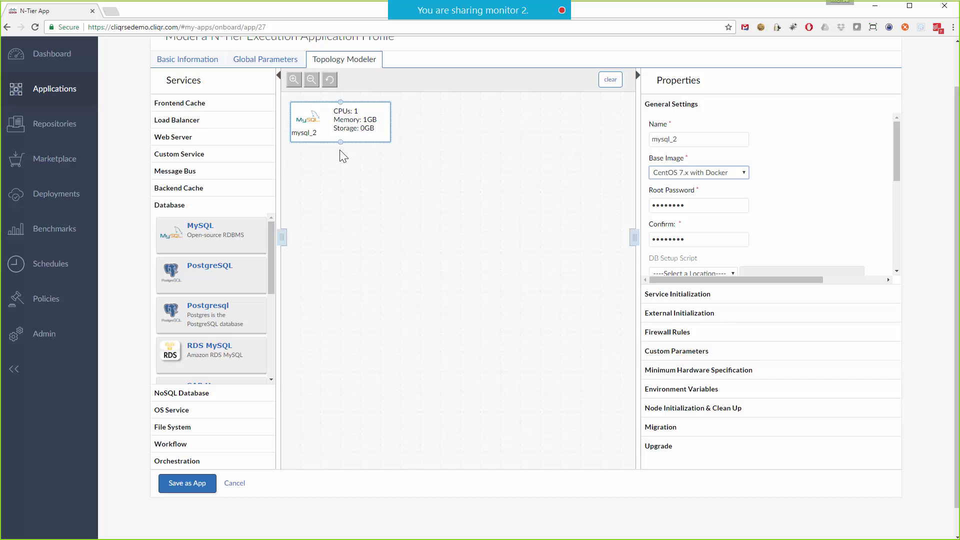
pyautogui.rightClick(341, 127)
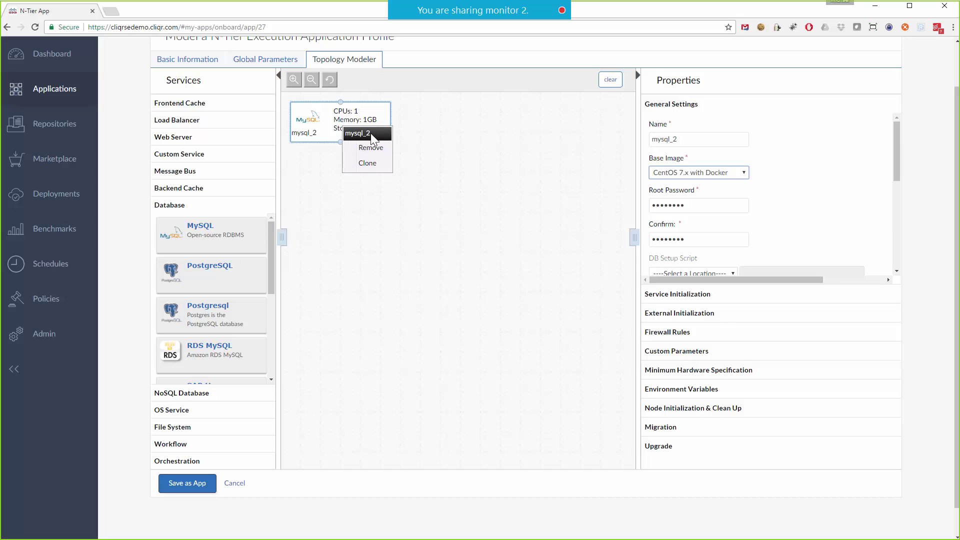
pyautogui.click(376, 148)
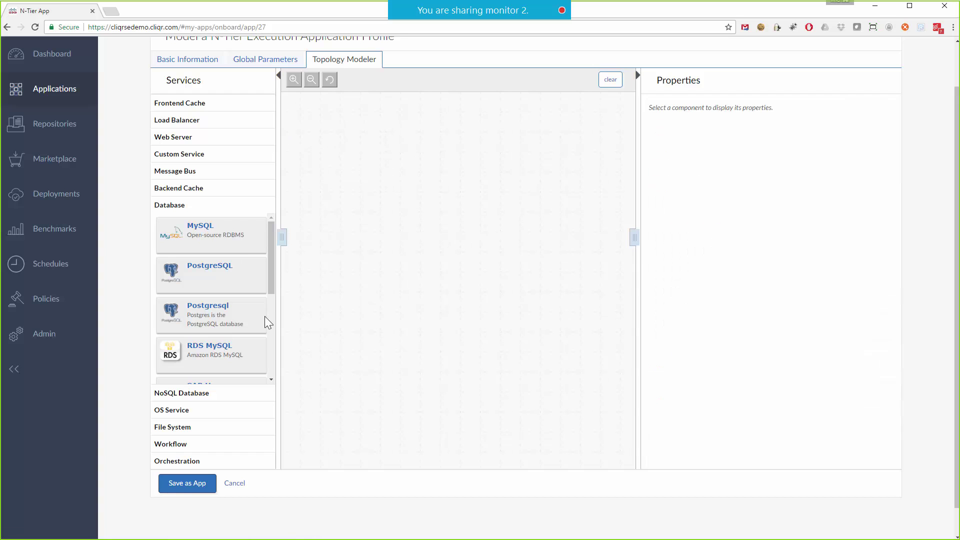
# Drag SQL Server 2012 from Database services onto the canvas as sqlserver2k12_1
pyautogui.scroll(-3, 187, 286)
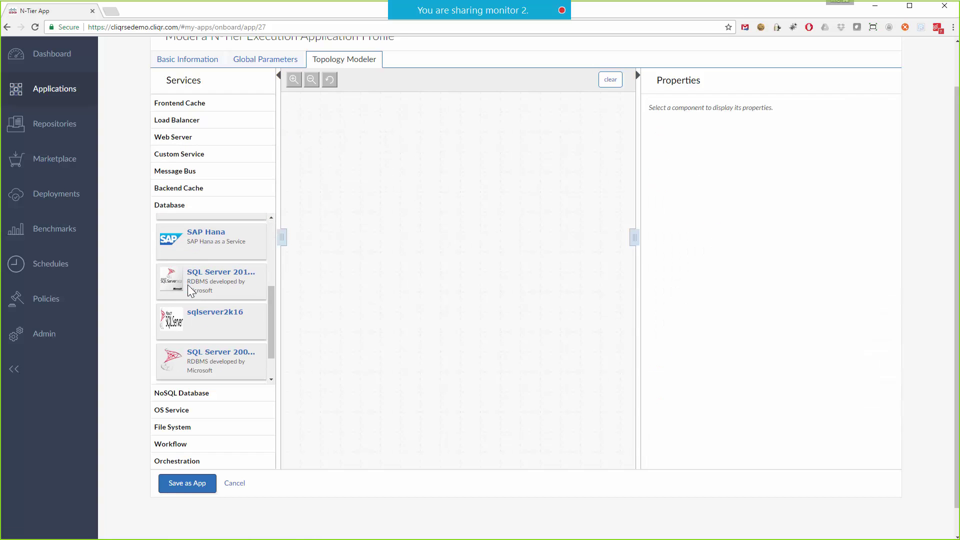
pyautogui.scroll(-1, 187, 284)
pyautogui.moveTo(168, 247); pyautogui.dragTo(317, 111)
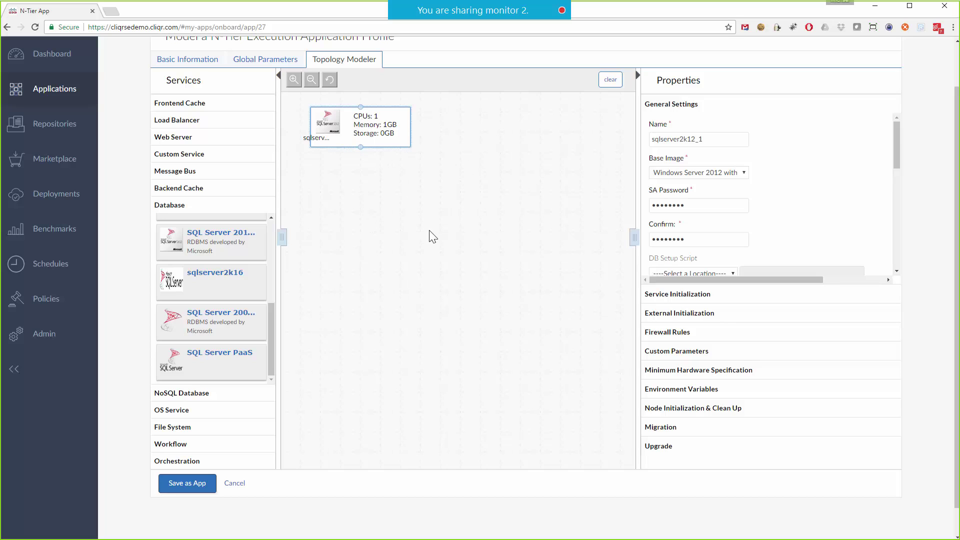
pyautogui.moveTo(330, 132); pyautogui.dragTo(320, 128)
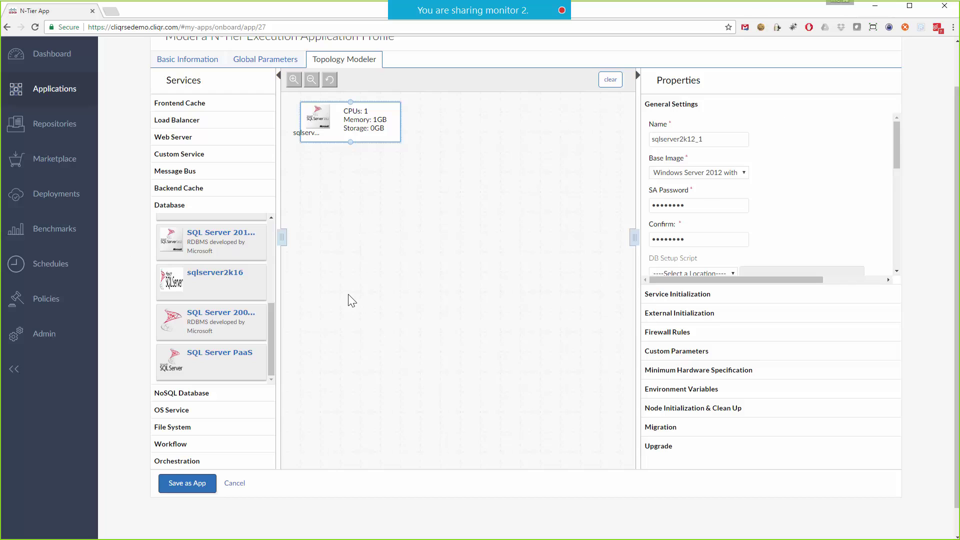
# Open a deployment of the WordPress profile from the Applications list
pyautogui.click(64, 93)
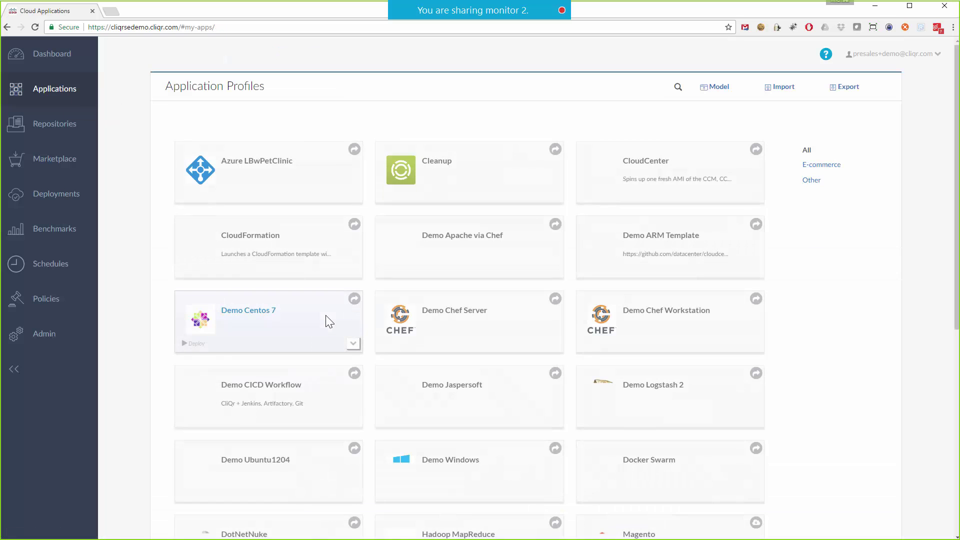
pyautogui.scroll(-1, 345, 260)
pyautogui.scroll(-6, 344, 257)
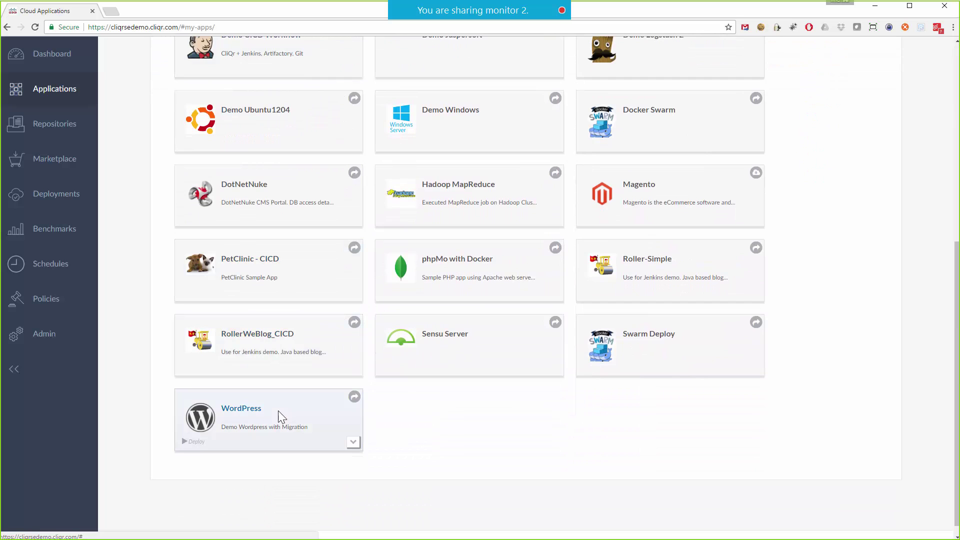
pyautogui.click(313, 401)
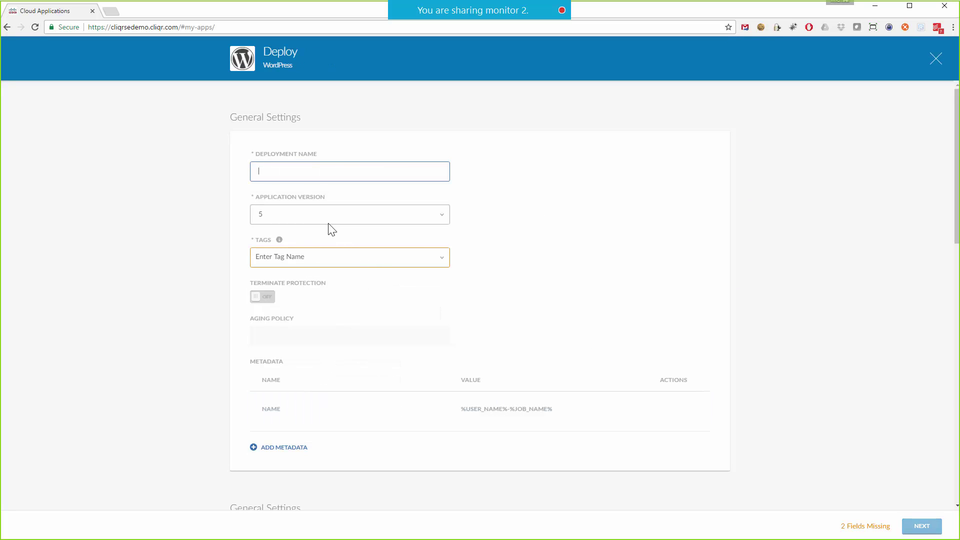
# Name the deployment wp5, keep version 5, and tag it Demo
pyautogui.write('wp5')
pyautogui.click(313, 218)
pyautogui.click(313, 218)
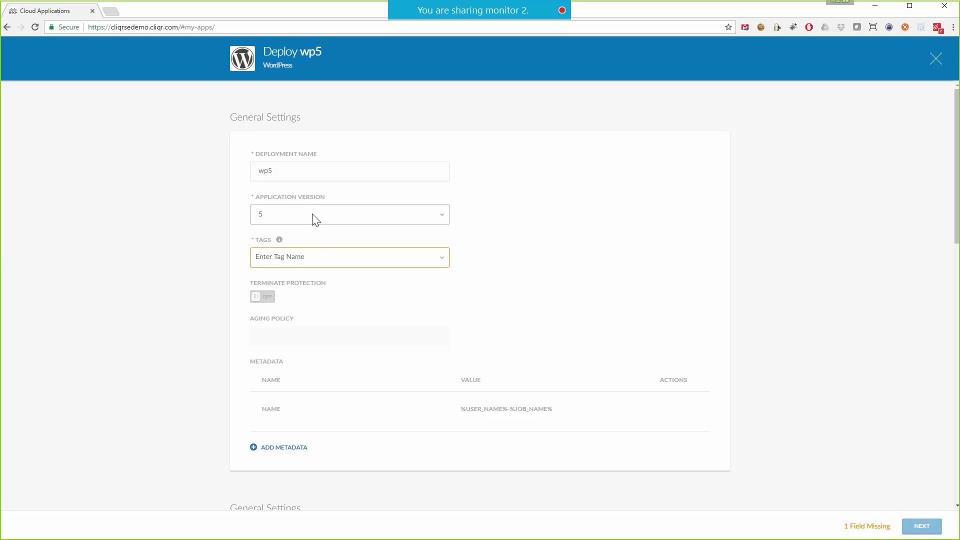
pyautogui.click(298, 259)
pyautogui.click(440, 235)
pyautogui.doubleClick(267, 174)
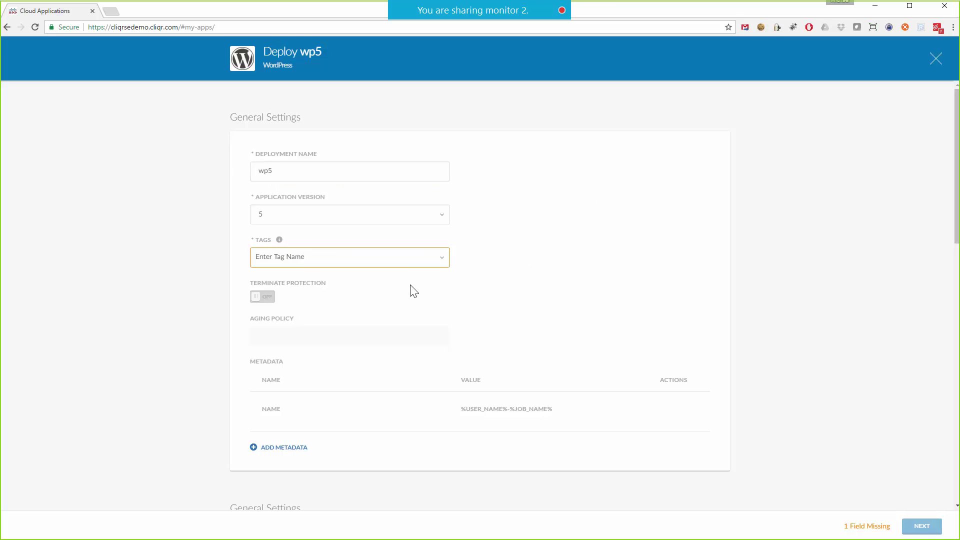
pyautogui.click(319, 264)
pyautogui.scroll(-3, 302, 301)
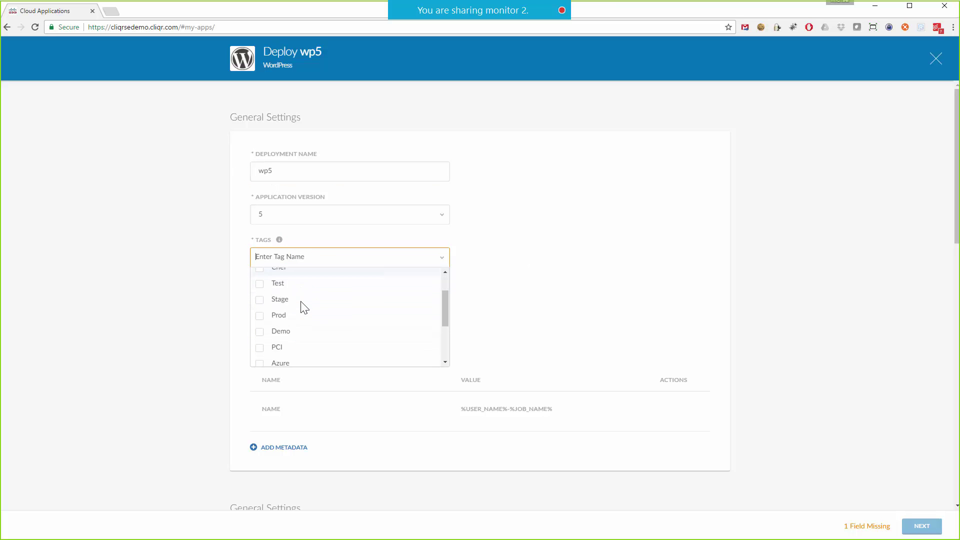
pyautogui.scroll(2, 305, 295)
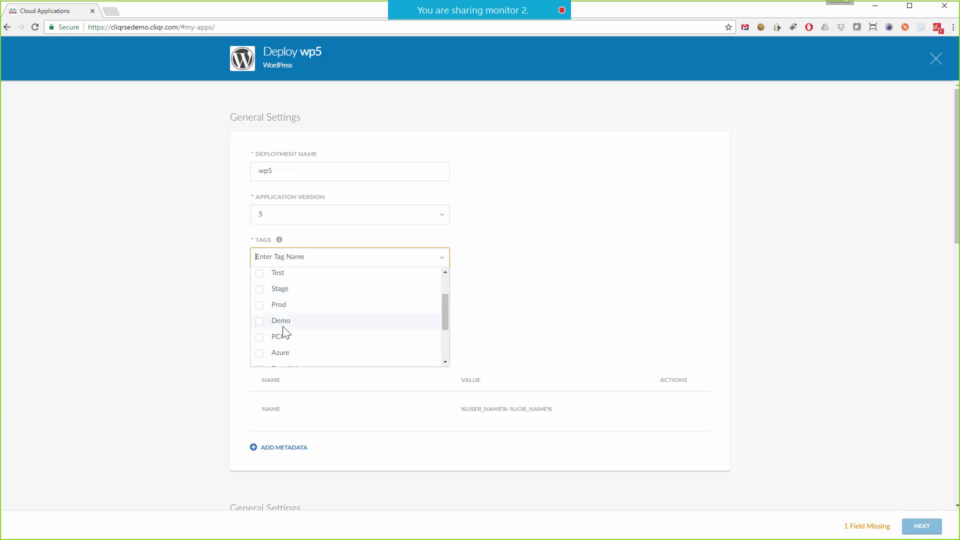
pyautogui.click(282, 322)
pyautogui.click(597, 247)
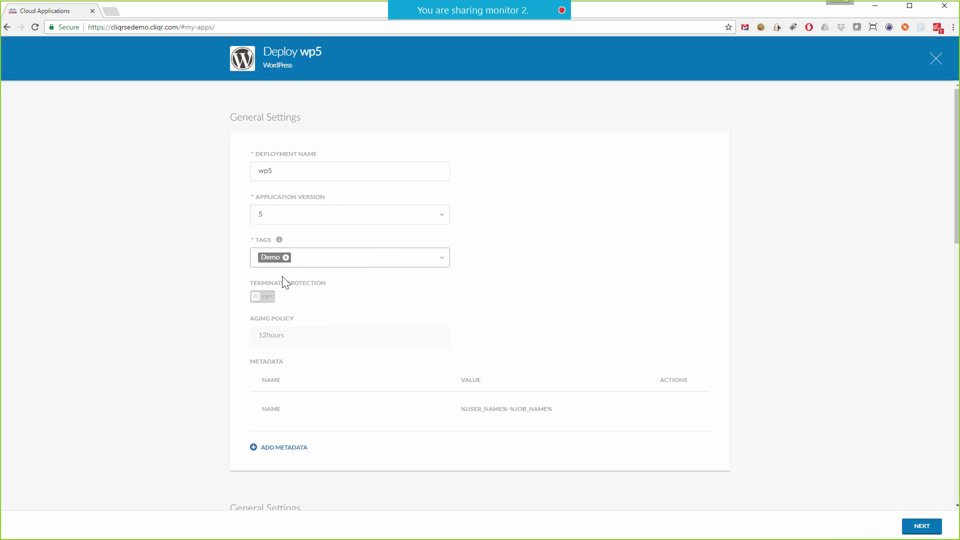
pyautogui.moveTo(263, 336); pyautogui.dragTo(257, 336)
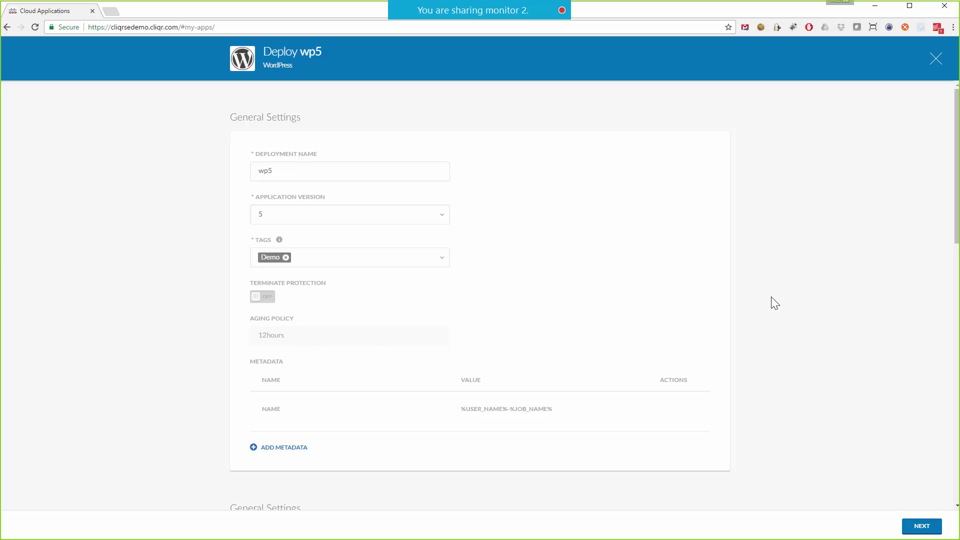
pyautogui.scroll(-3, 781, 300)
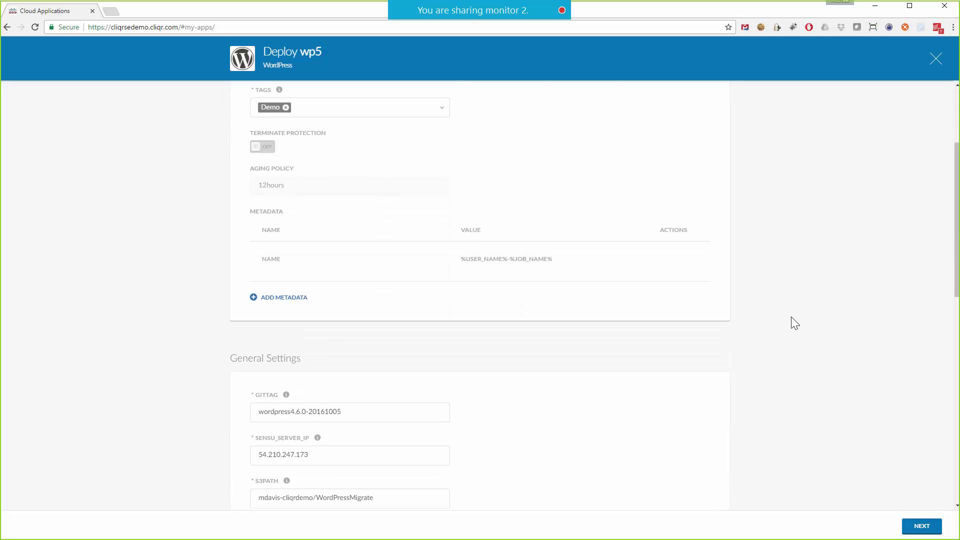
pyautogui.scroll(-3, 791, 320)
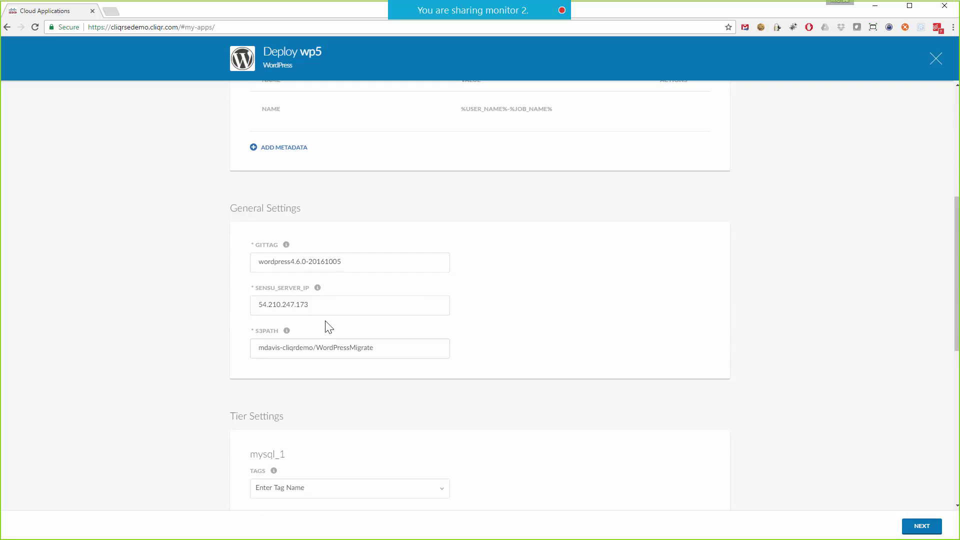
pyautogui.click(317, 306)
pyautogui.hotkey('ctrl', 'a')
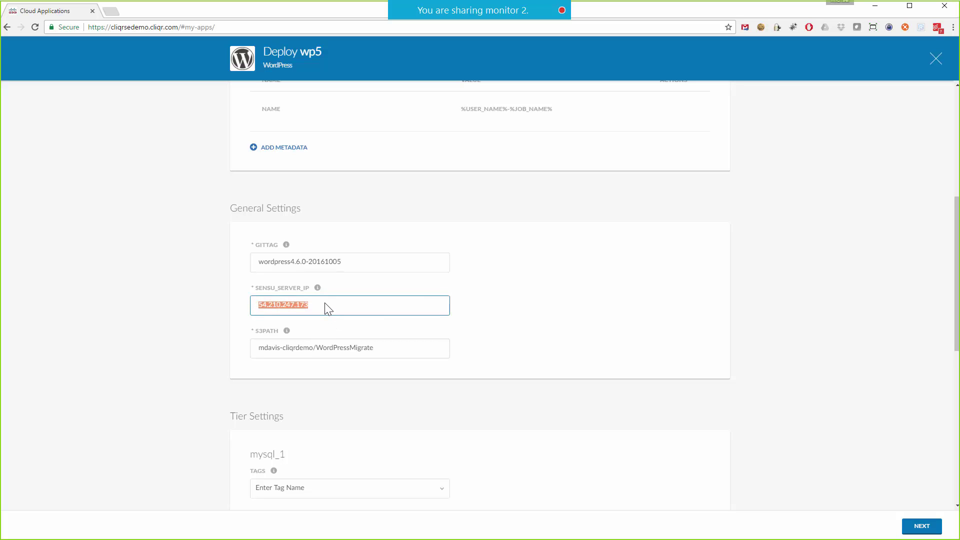
pyautogui.click(328, 307)
pyautogui.click(346, 264)
pyautogui.hotkey('ctrl', 'a')
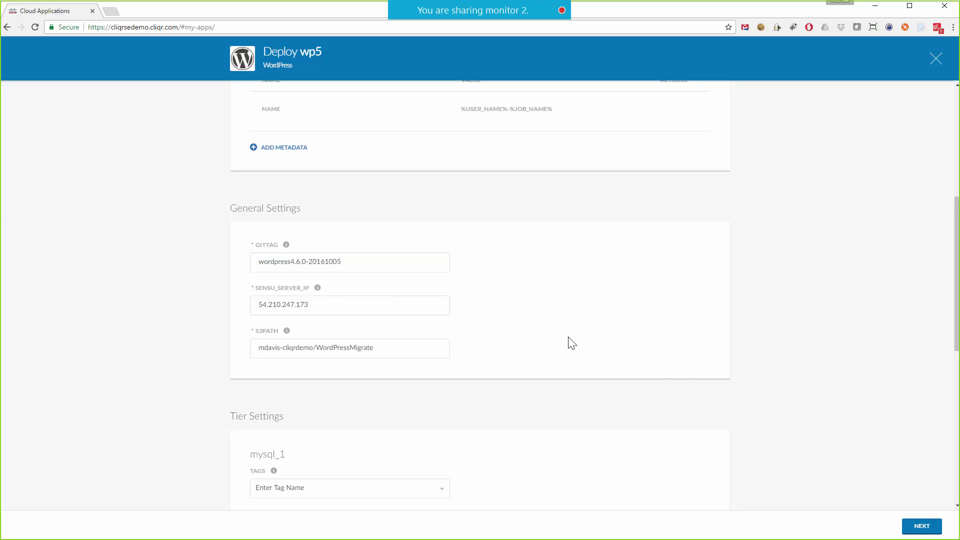
pyautogui.click(418, 350)
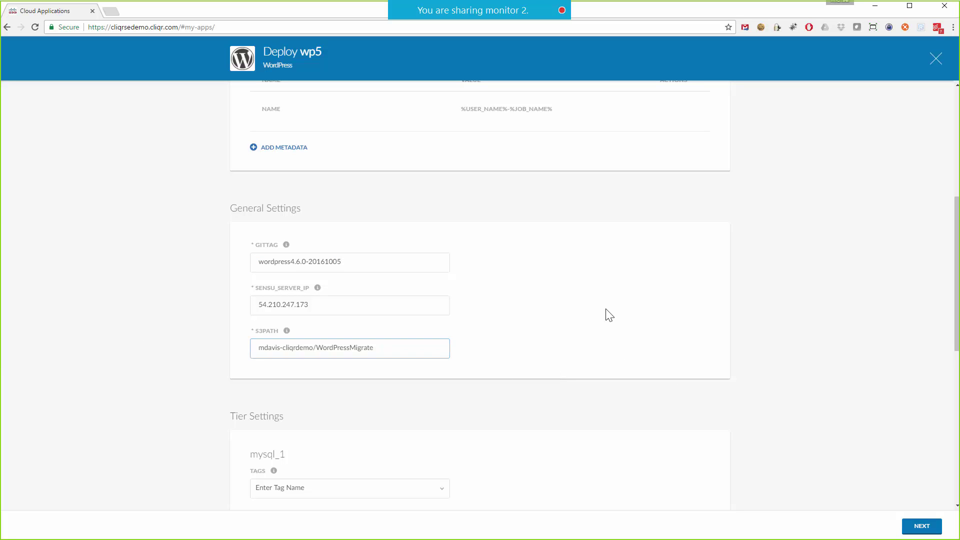
pyautogui.scroll(-1, 665, 327)
pyautogui.scroll(-4, 669, 332)
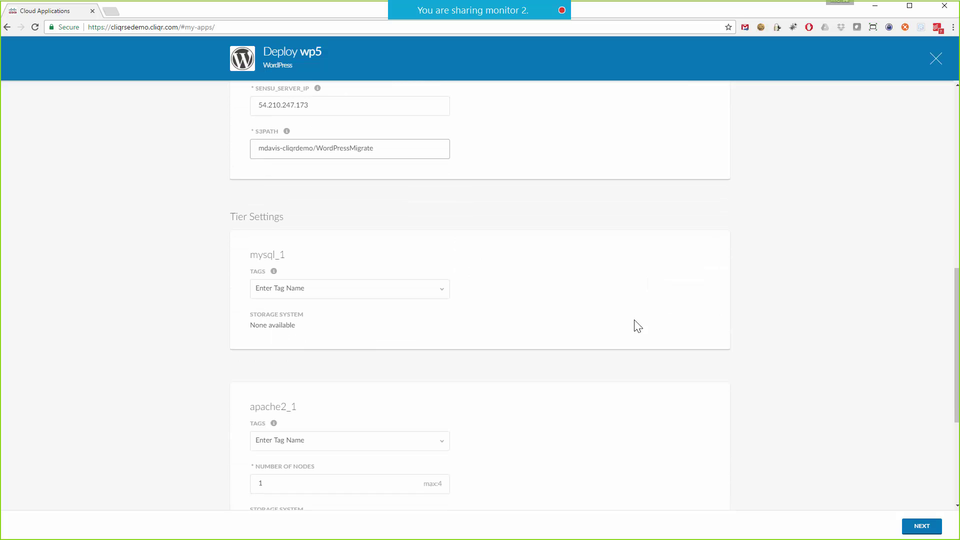
# Move wp5 to cloud settings on Amazon US East (Virginia) and review mysql_1's T2.SMALL instance type
pyautogui.click(922, 526)
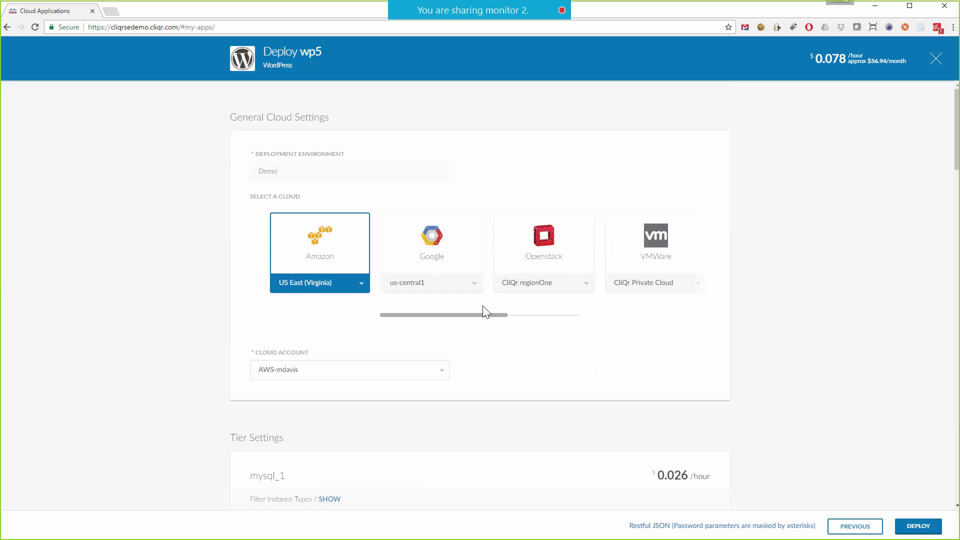
pyautogui.moveTo(485, 321); pyautogui.dragTo(406, 320)
pyautogui.scroll(-2, 707, 308)
pyautogui.scroll(-4, 796, 311)
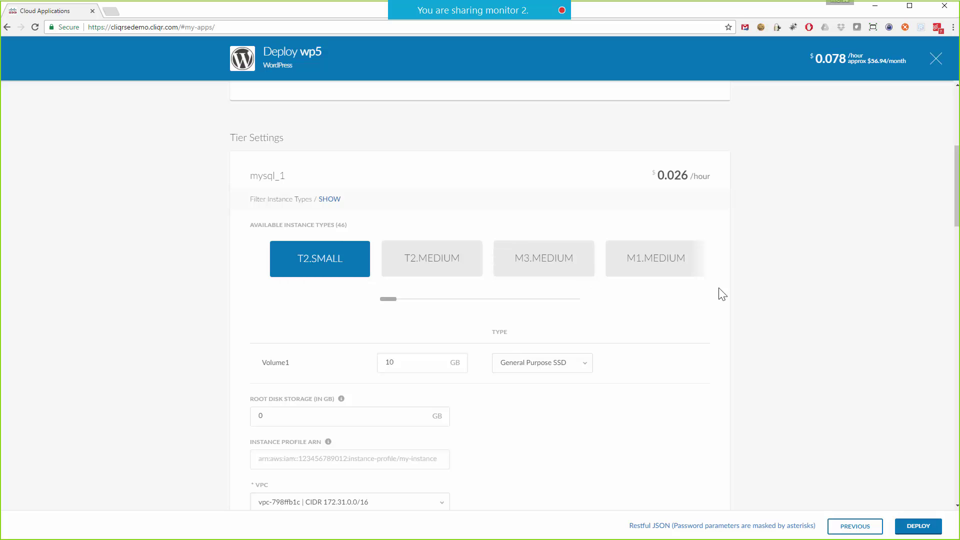
# Review the VPC and subnet choices, keeping the current VPC and network unchanged
pyautogui.scroll(-6, 822, 310)
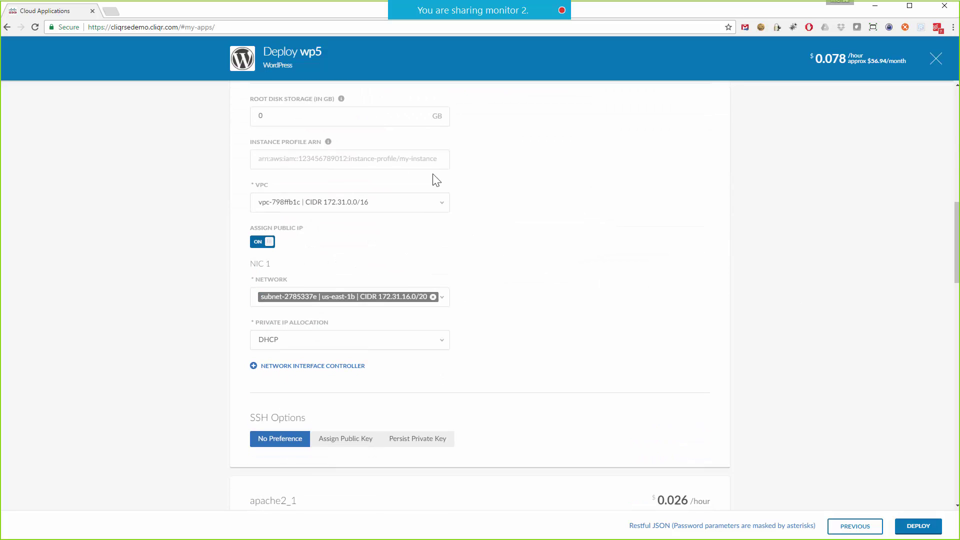
pyautogui.click(350, 203)
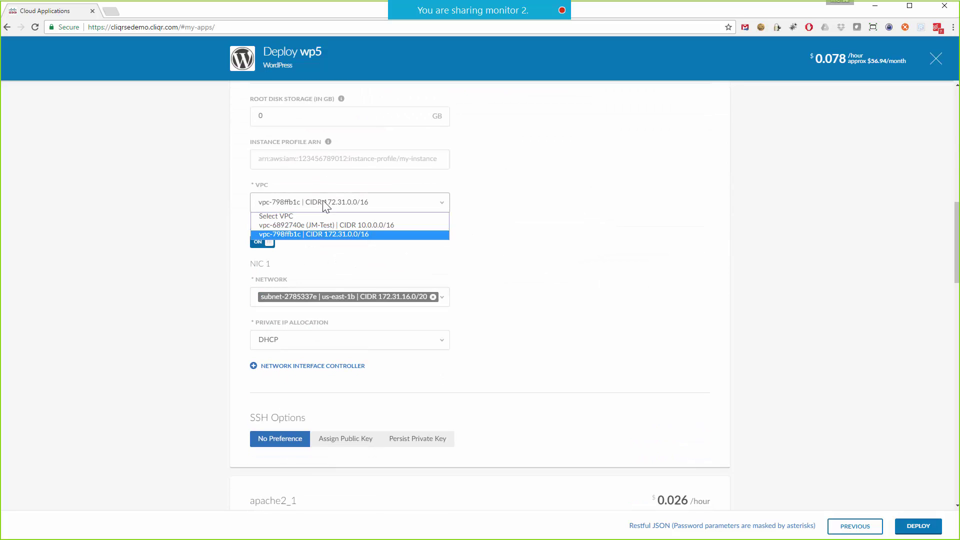
pyautogui.click(591, 263)
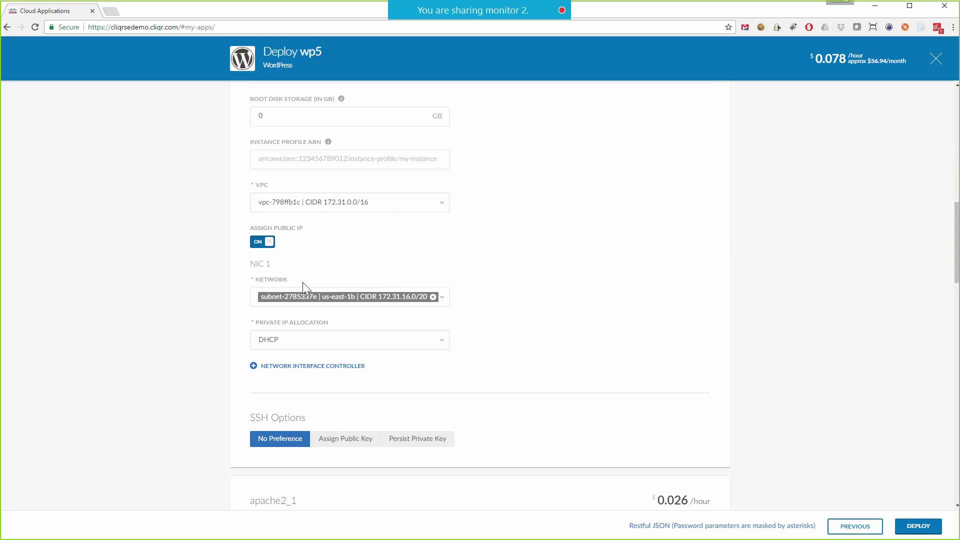
pyautogui.click(437, 298)
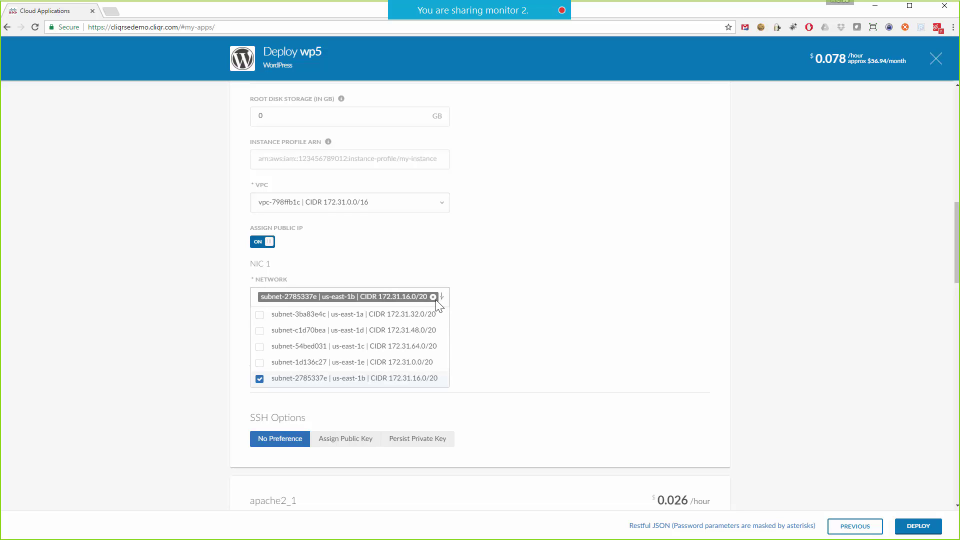
pyautogui.click(625, 293)
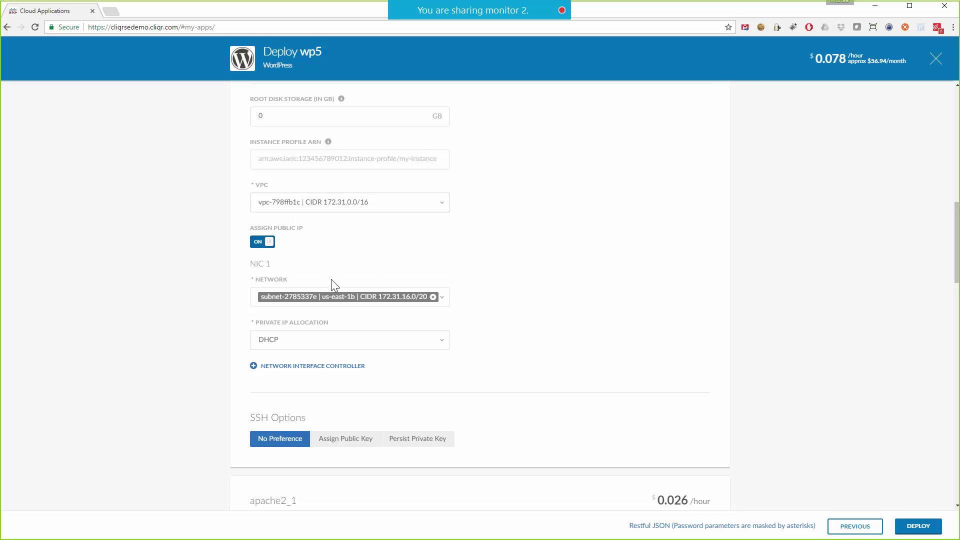
# Keep DHCP for private IP allocation, close the wp5 form, and open the Deployments list
pyautogui.scroll(-2, 507, 292)
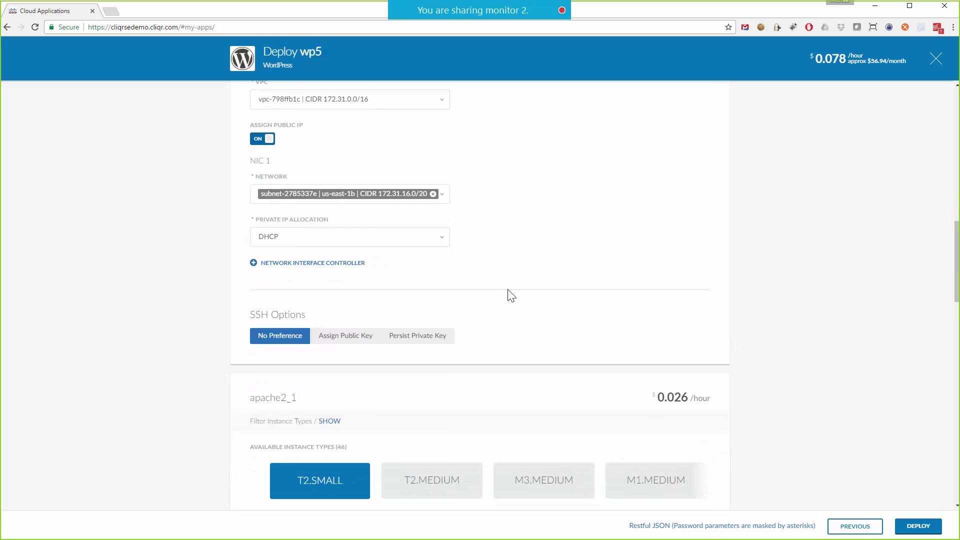
pyautogui.scroll(-1, 511, 295)
pyautogui.click(367, 194)
pyautogui.click(826, 233)
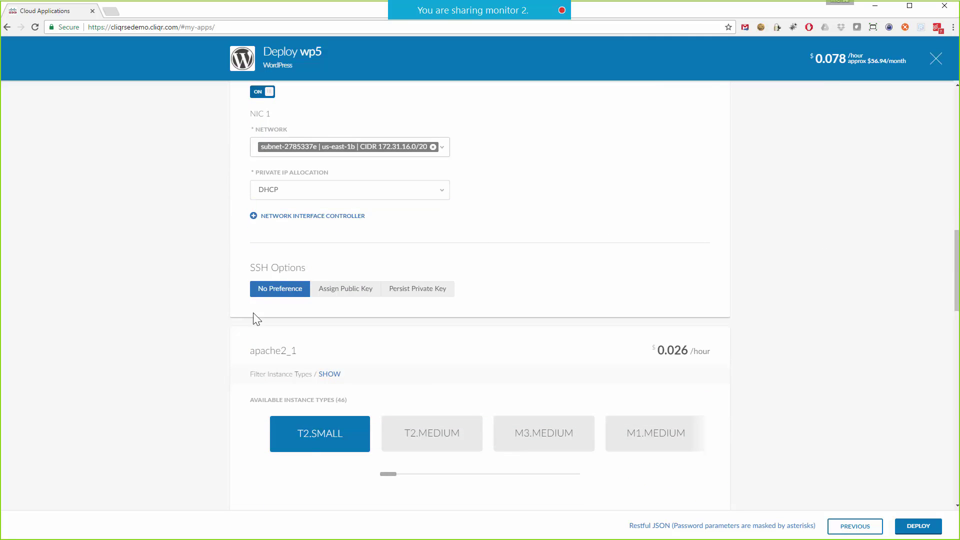
pyautogui.click(937, 58)
pyautogui.click(43, 205)
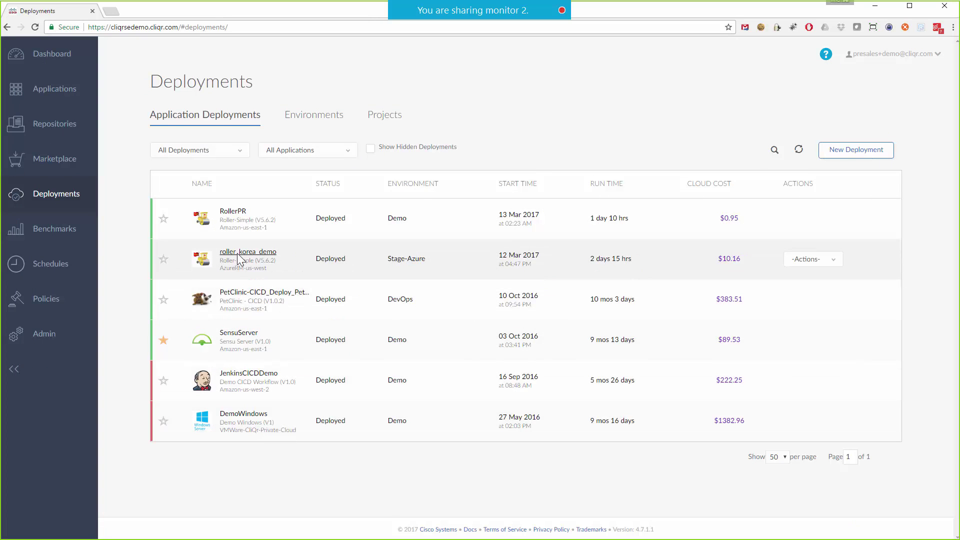
# Open RollerPR's details and scroll to its LoadBalancer, AppCluster and Database topology
pyautogui.click(236, 213)
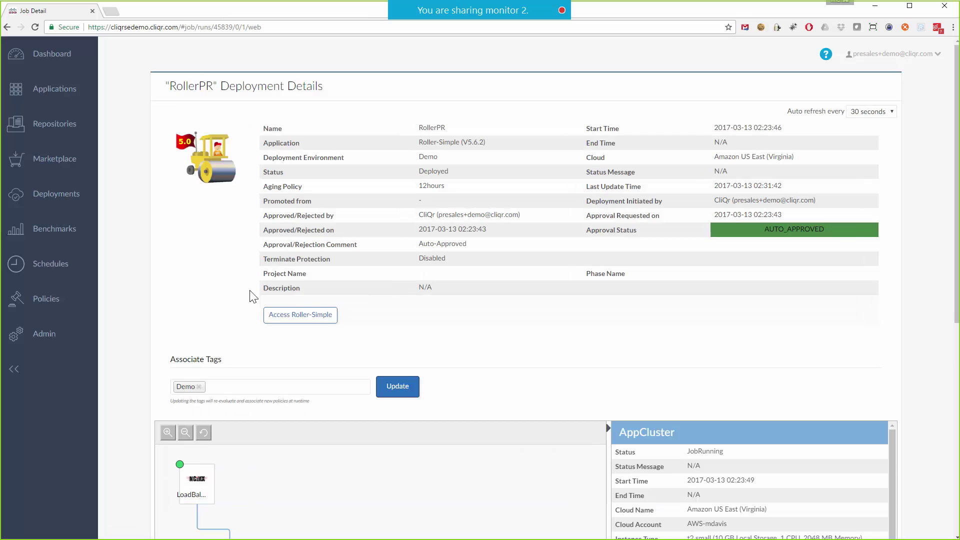
pyautogui.scroll(-4, 289, 351)
pyautogui.scroll(-1, 305, 295)
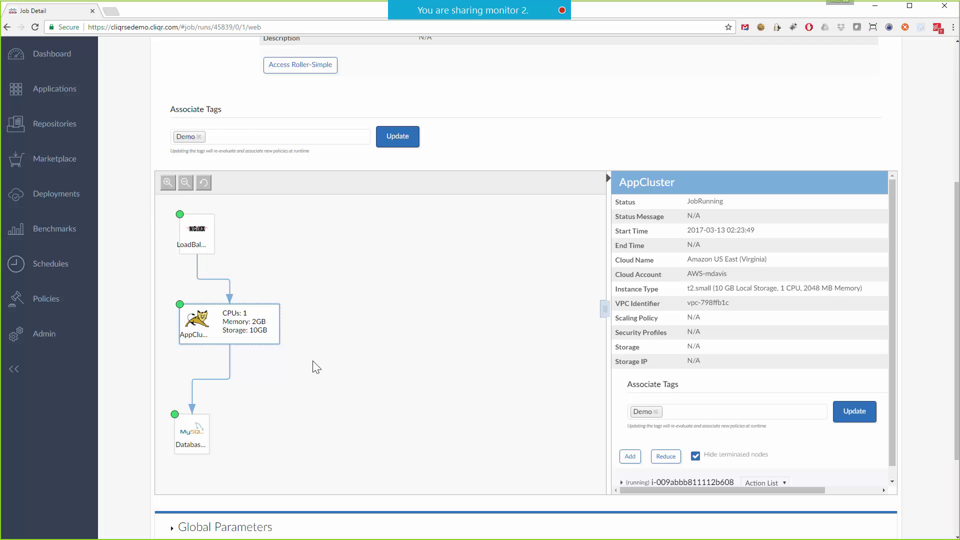
# Select RollerPR's Database tier and expand its running instance's details
pyautogui.click(217, 433)
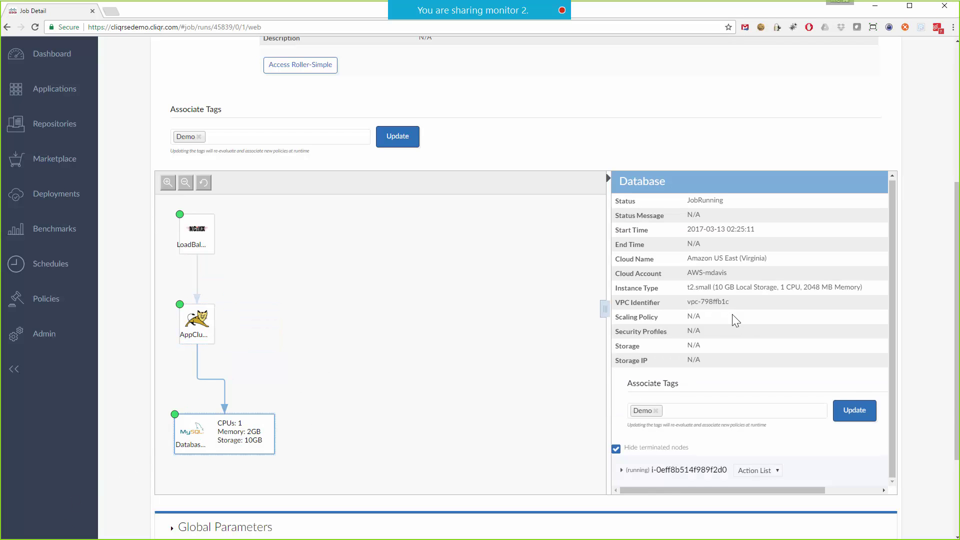
pyautogui.click(621, 470)
pyautogui.scroll(-3, 696, 397)
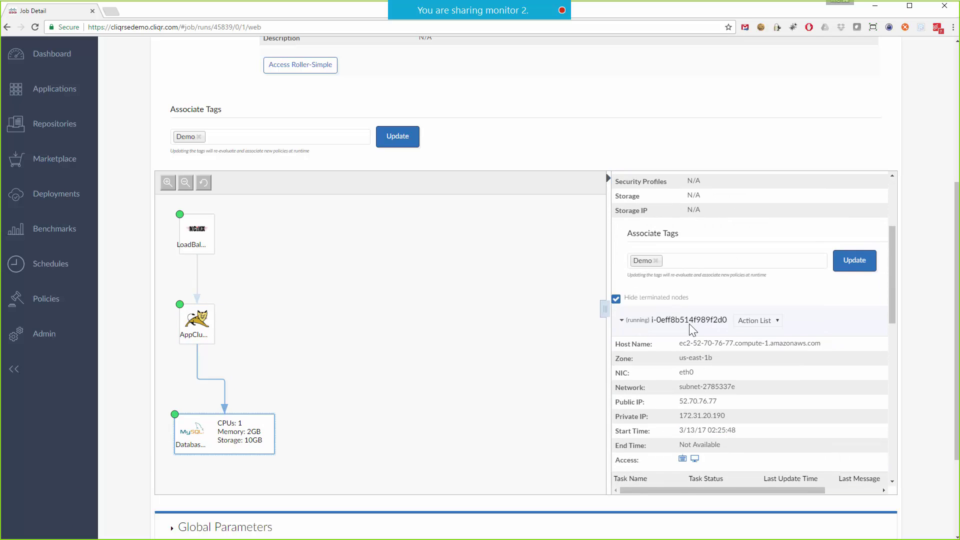
pyautogui.moveTo(728, 320); pyautogui.dragTo(661, 321)
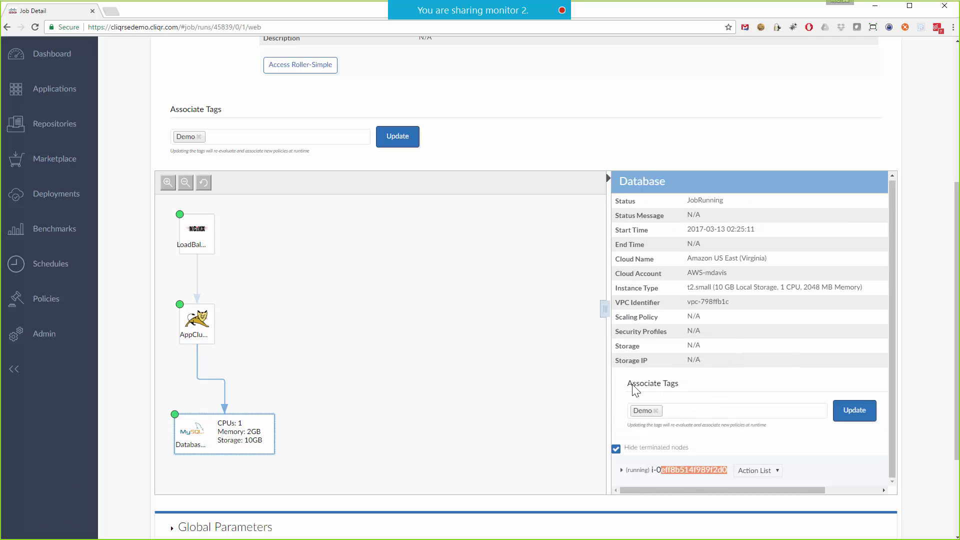
pyautogui.scroll(-3, 634, 397)
# Expand the database instance's host details and look through its task log
pyautogui.click(622, 337)
pyautogui.scroll(-5, 669, 238)
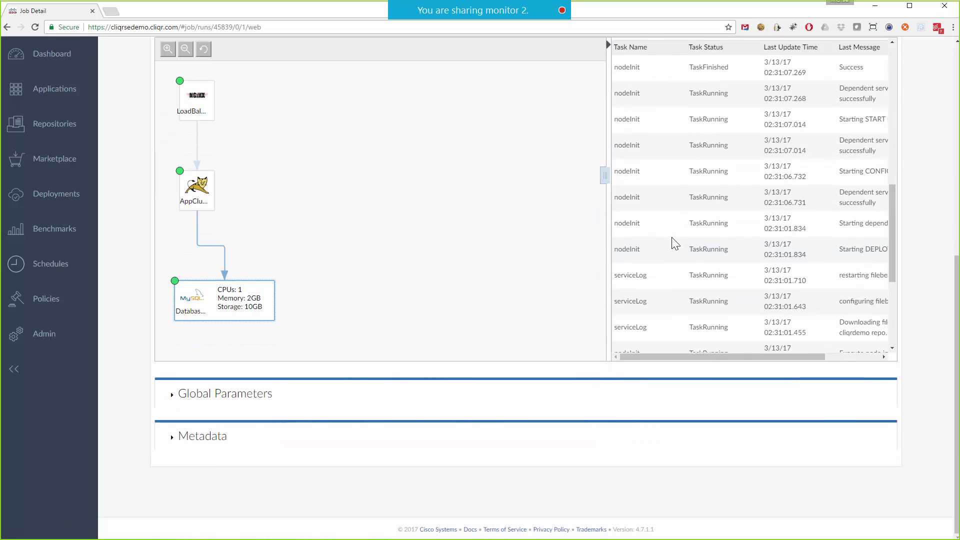
pyautogui.scroll(3, 763, 209)
pyautogui.scroll(1, 737, 164)
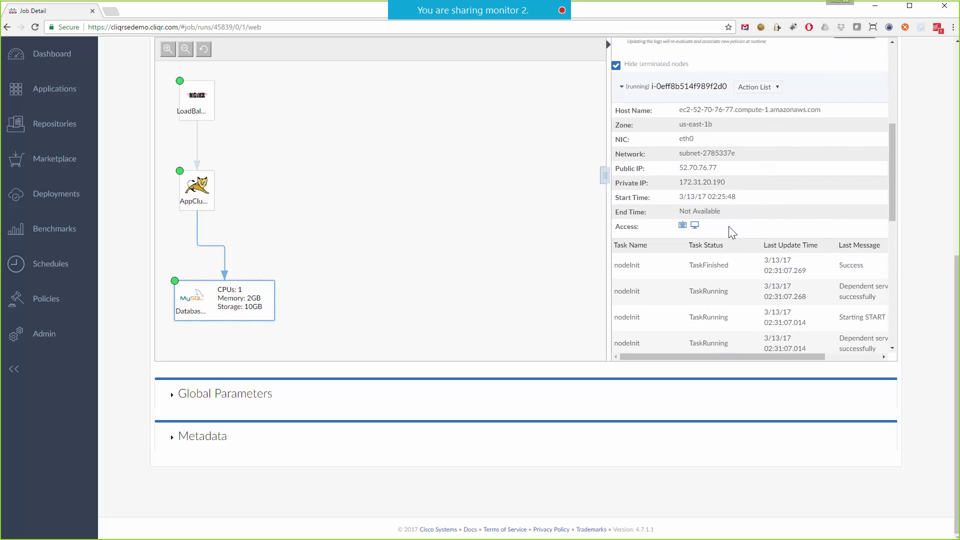
pyautogui.scroll(-2, 725, 250)
pyautogui.moveTo(606, 176); pyautogui.dragTo(466, 174)
pyautogui.scroll(-2, 650, 235)
pyautogui.scroll(4, 645, 237)
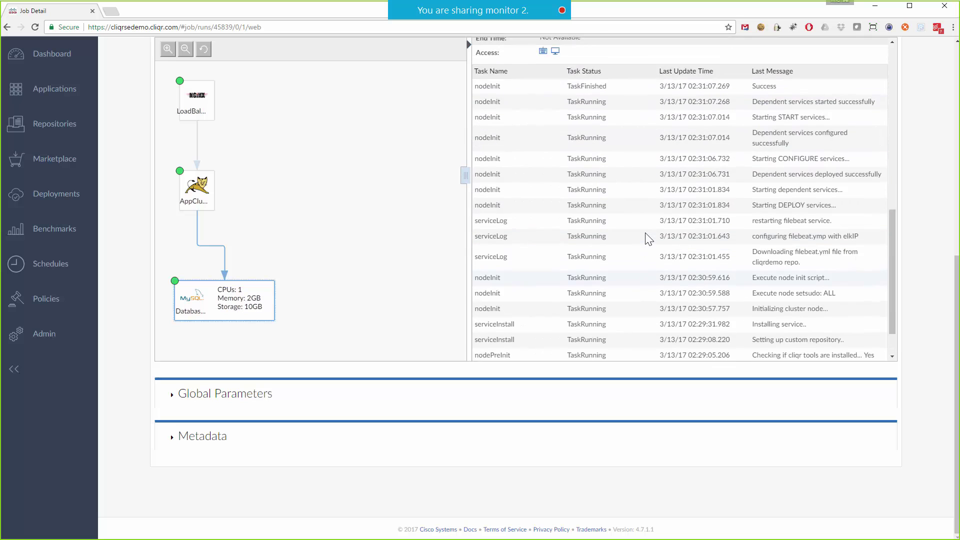
pyautogui.scroll(-4, 629, 233)
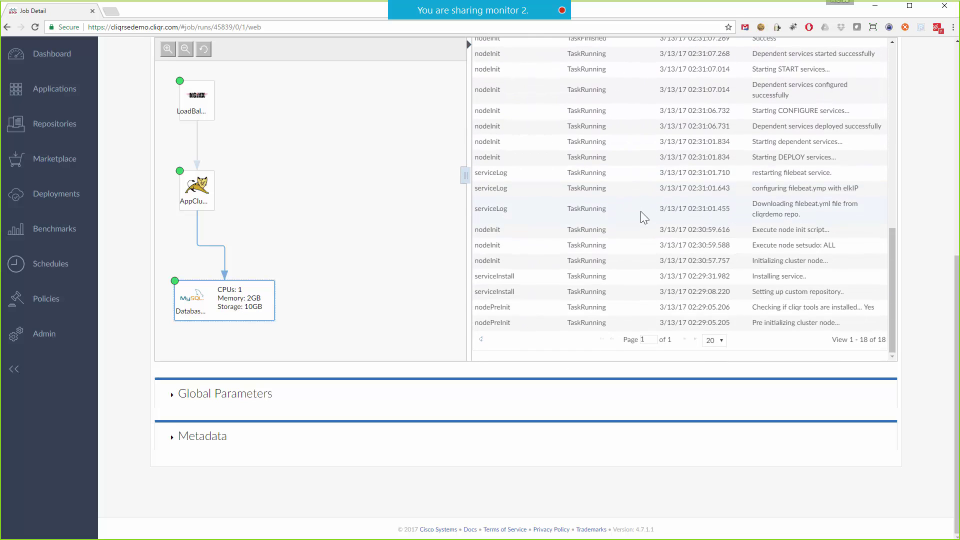
pyautogui.scroll(2, 641, 222)
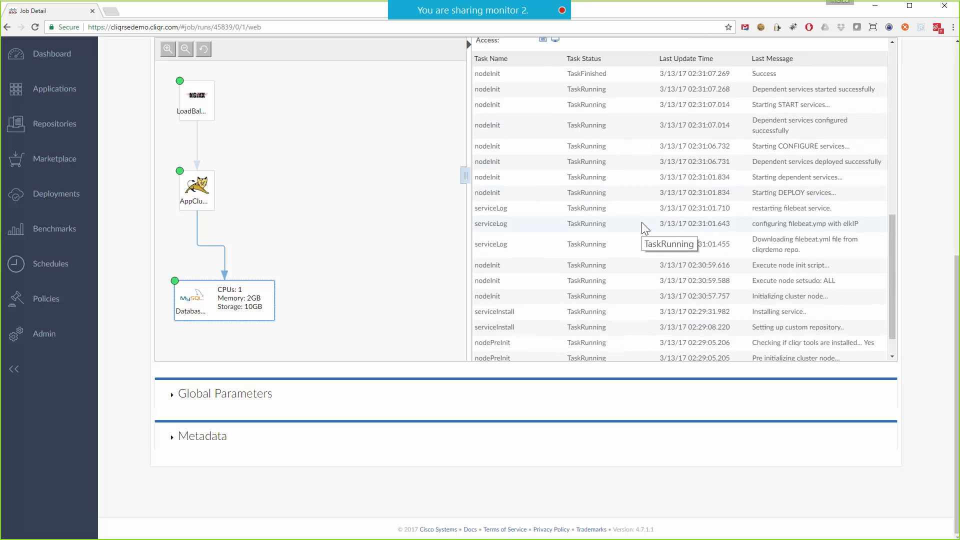
pyautogui.scroll(1, 636, 217)
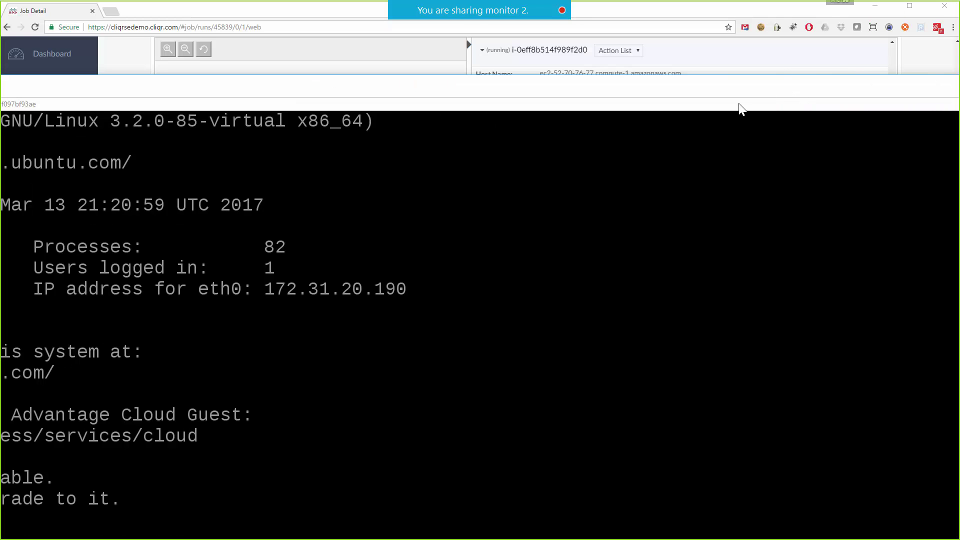
# Reposition and maximize the SSH console, send blank lines to test the shell, then close it
pyautogui.moveTo(739, 102); pyautogui.dragTo(614, 208)
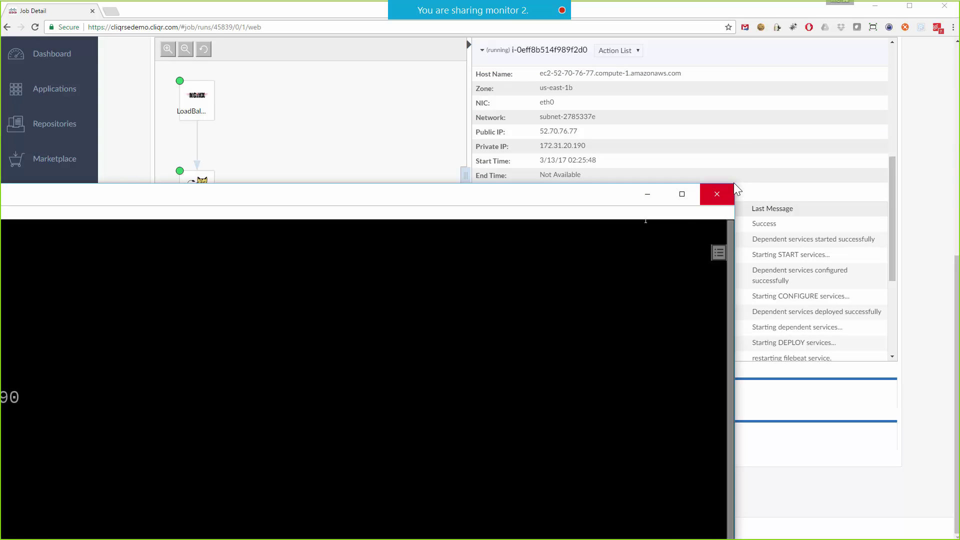
pyautogui.moveTo(736, 185); pyautogui.dragTo(334, 465)
pyautogui.doubleClick(220, 481)
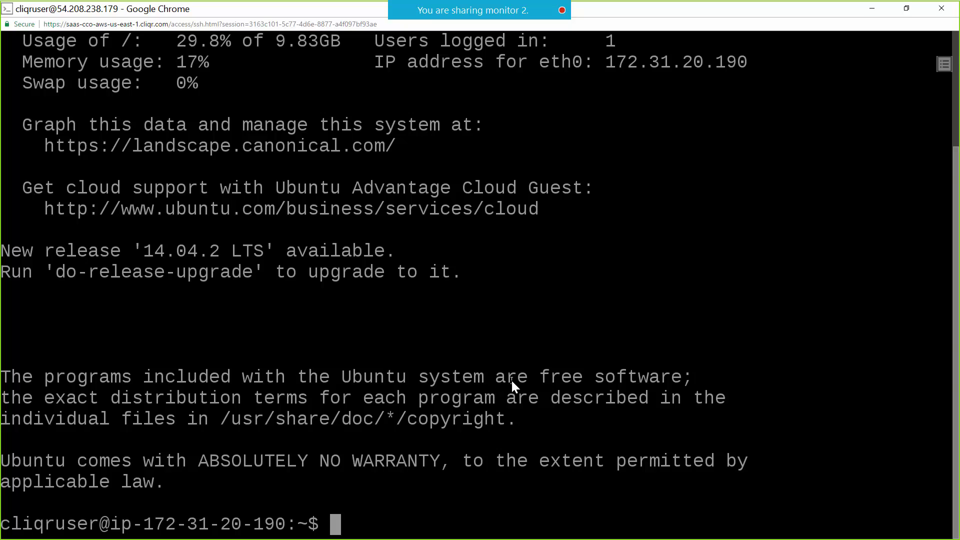
pyautogui.press('Return')
pyautogui.press('Return')
pyautogui.press('Return')
pyautogui.press('Return')
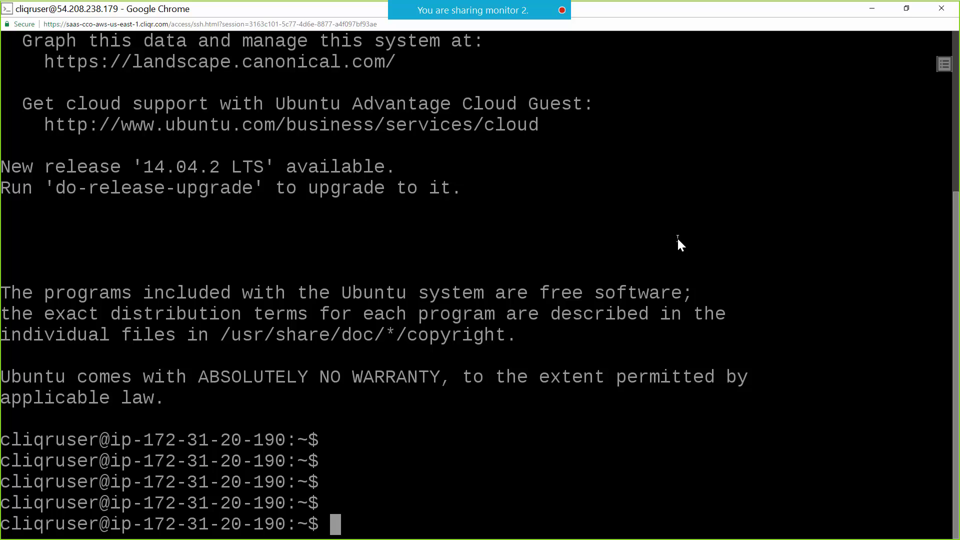
pyautogui.click(942, 8)
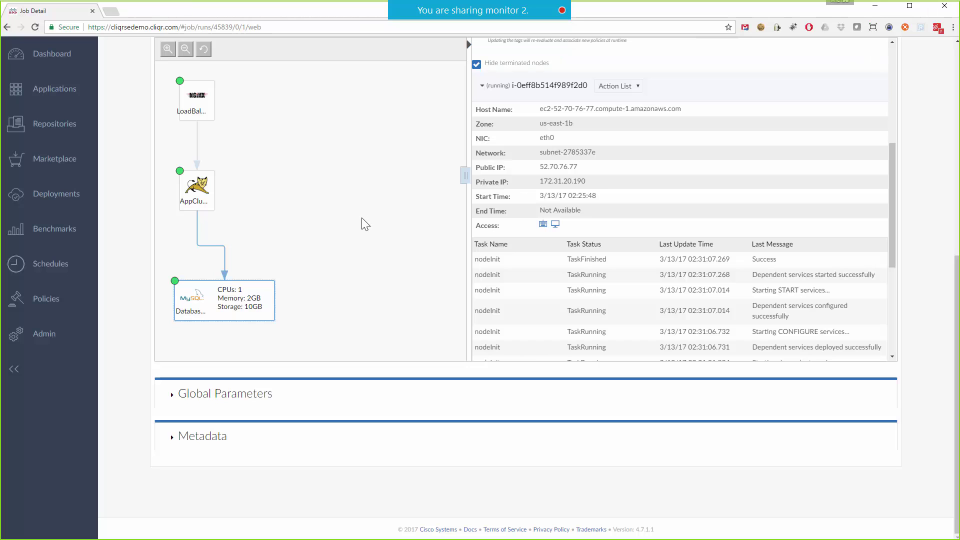
pyautogui.scroll(2, 362, 233)
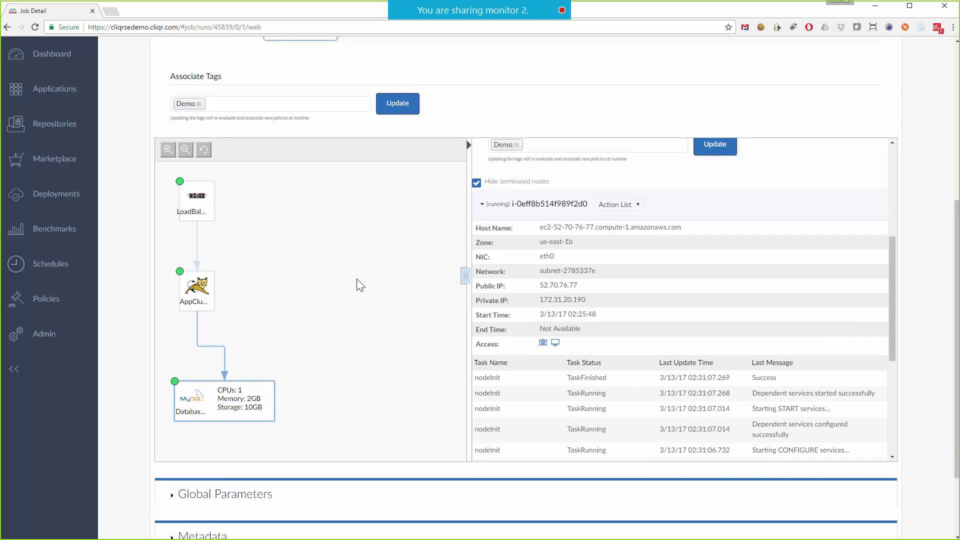
pyautogui.scroll(1, 360, 275)
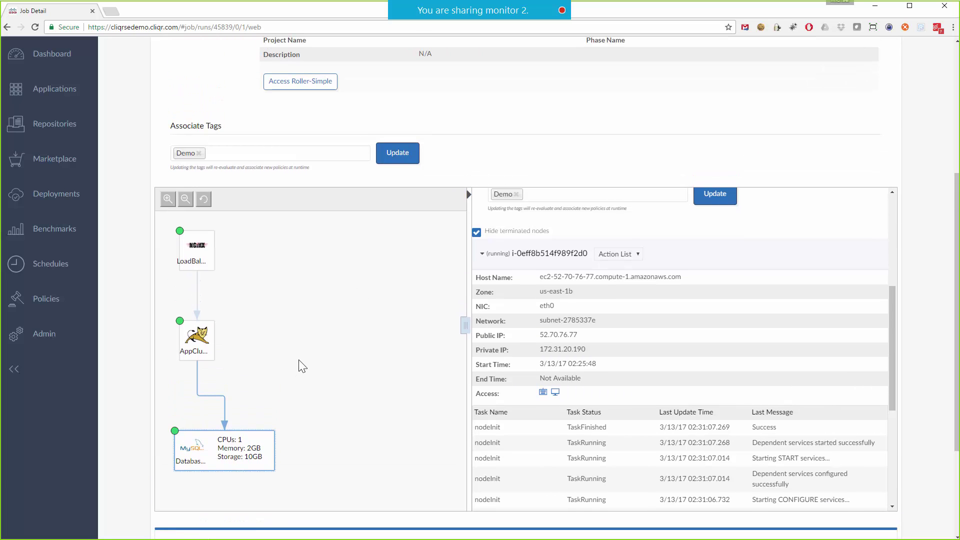
pyautogui.scroll(4, 302, 366)
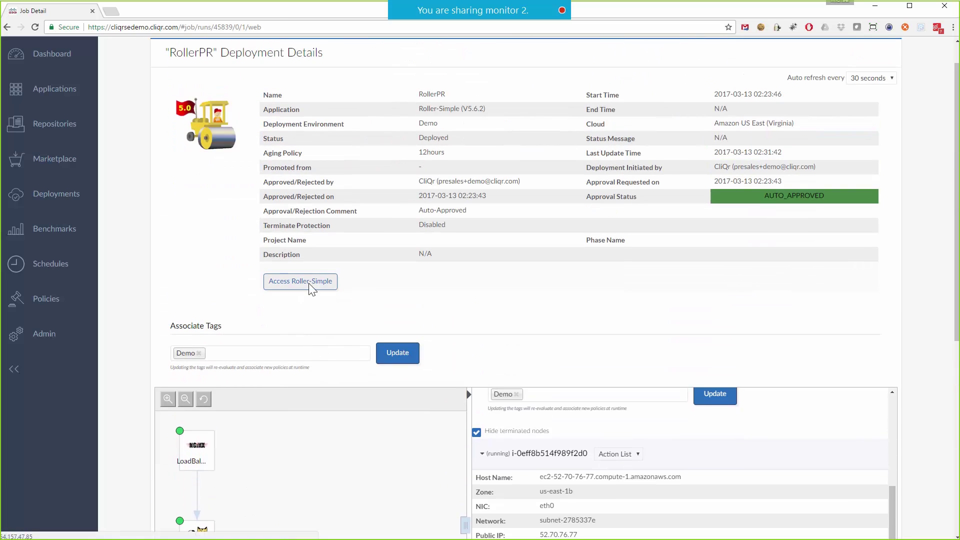
pyautogui.click(311, 283)
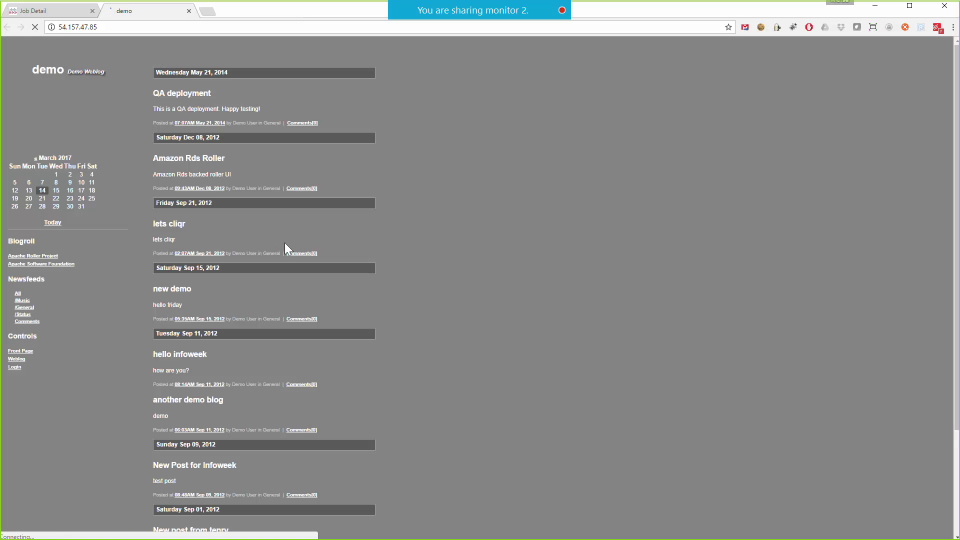
pyautogui.click(189, 11)
pyautogui.scroll(-1, 265, 228)
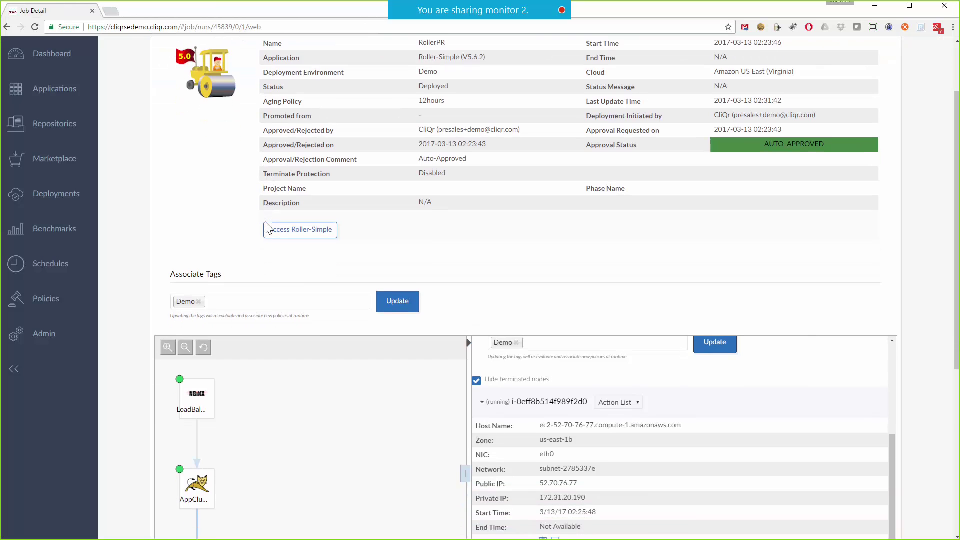
pyautogui.scroll(-2, 267, 227)
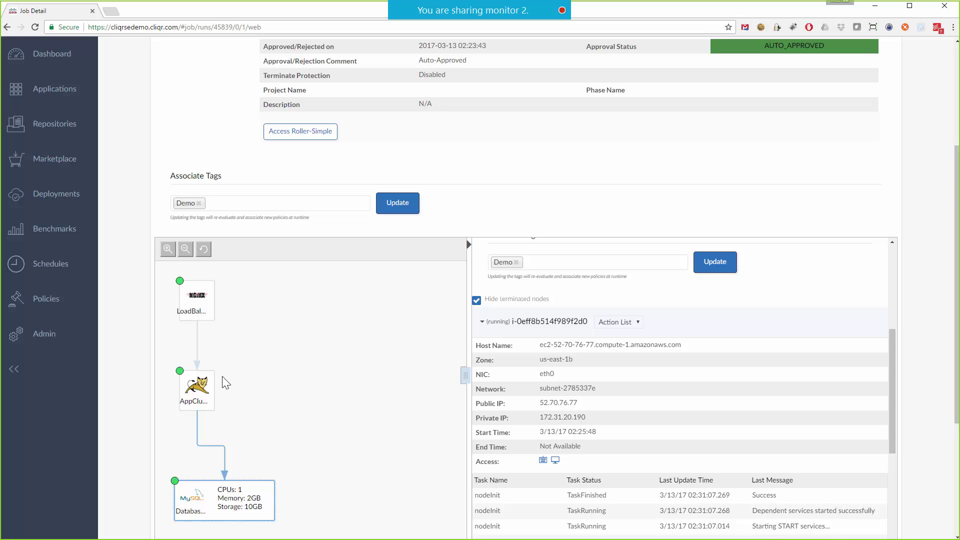
# In Admin, view the Users, Groups, Roles and Activation Profiles pages
pyautogui.click(53, 340)
pyautogui.scroll(-2, 56, 340)
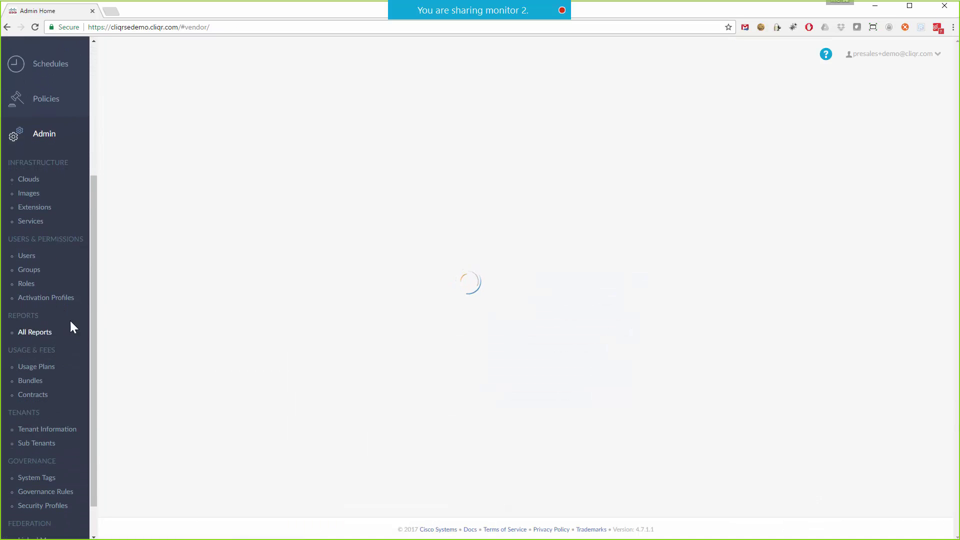
pyautogui.click(27, 256)
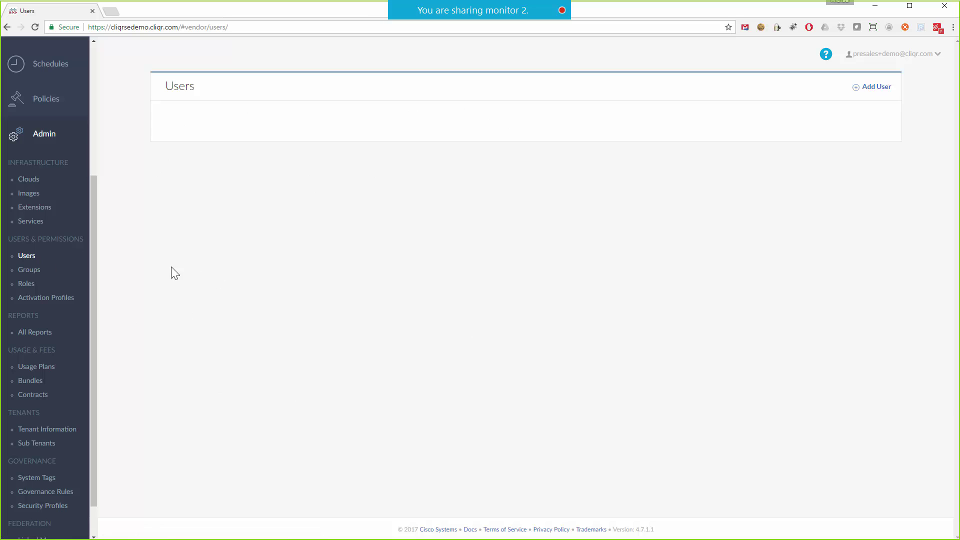
pyautogui.click(32, 269)
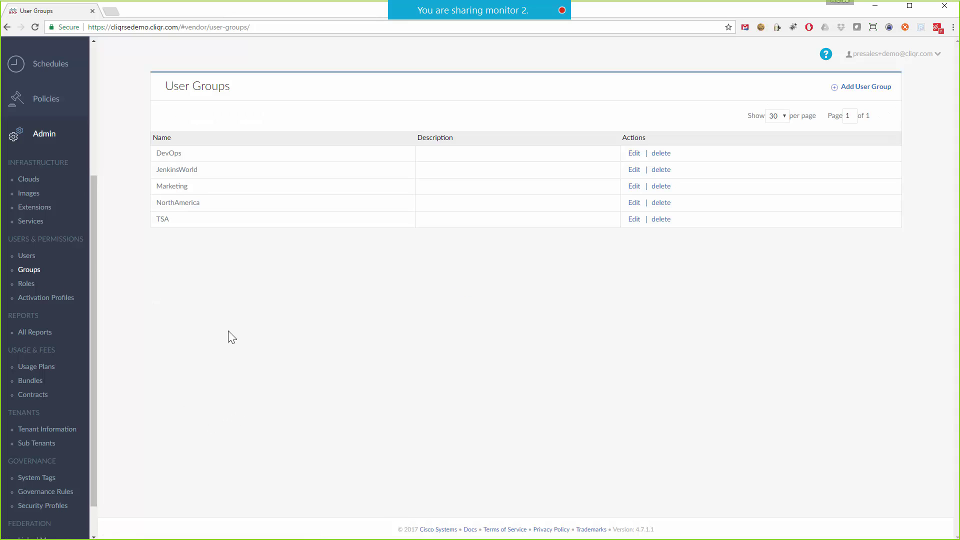
pyautogui.click(29, 284)
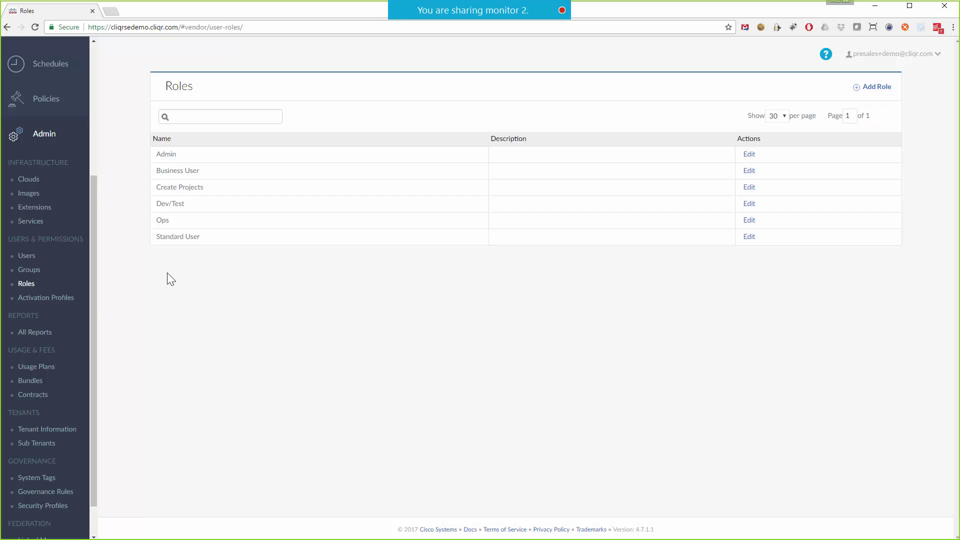
pyautogui.click(55, 299)
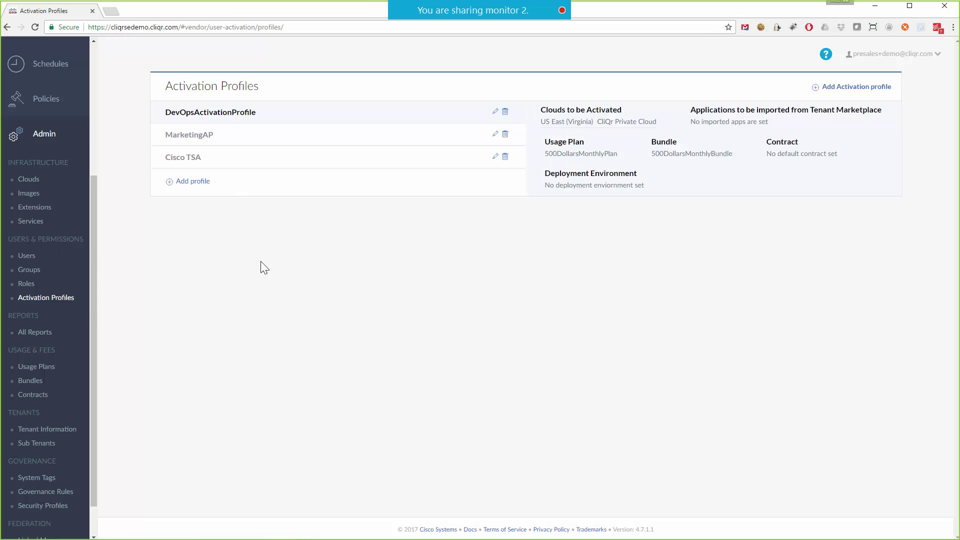
# Revisit Users and Activation Profiles, then show the five usage plans, 10VMs to cdProdUsagePlan
pyautogui.click(28, 255)
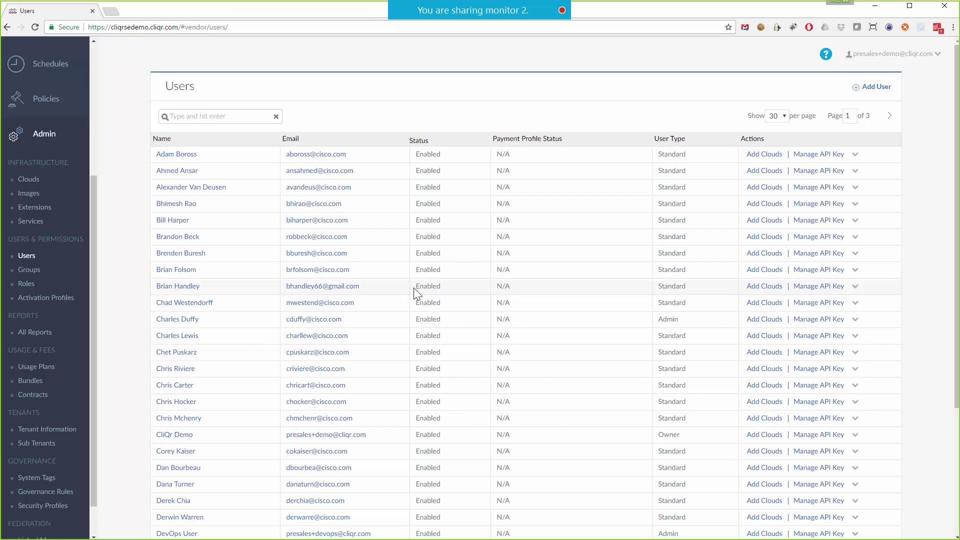
pyautogui.click(49, 298)
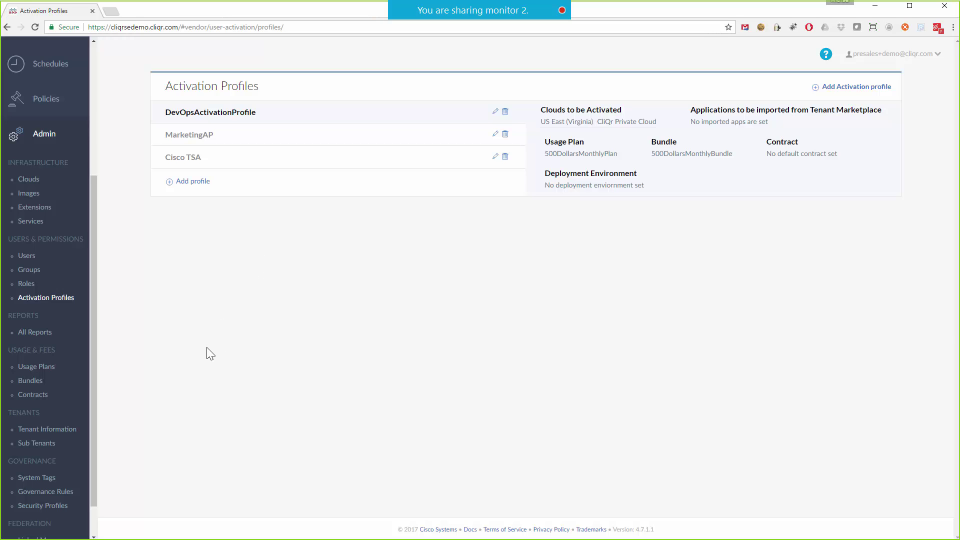
pyautogui.click(45, 368)
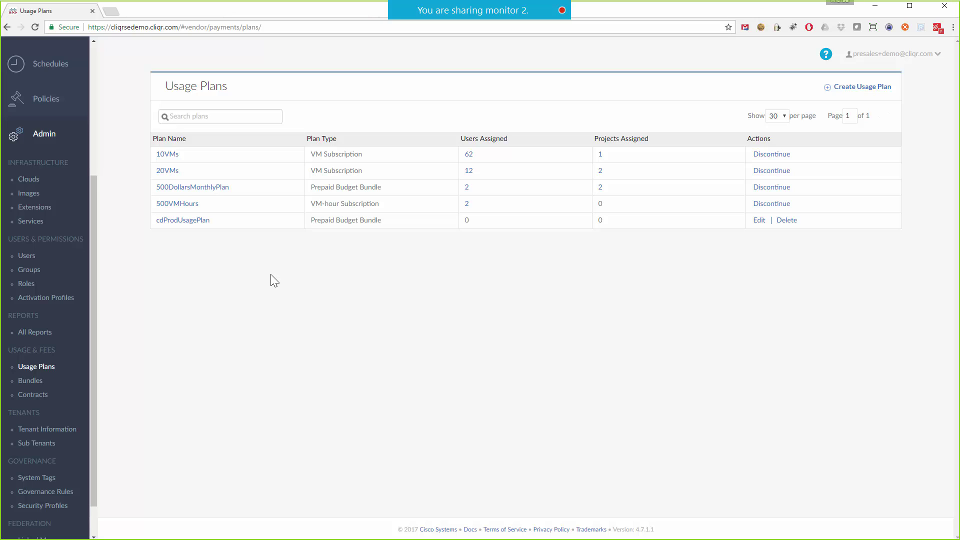
pyautogui.click(879, 90)
pyautogui.click(352, 303)
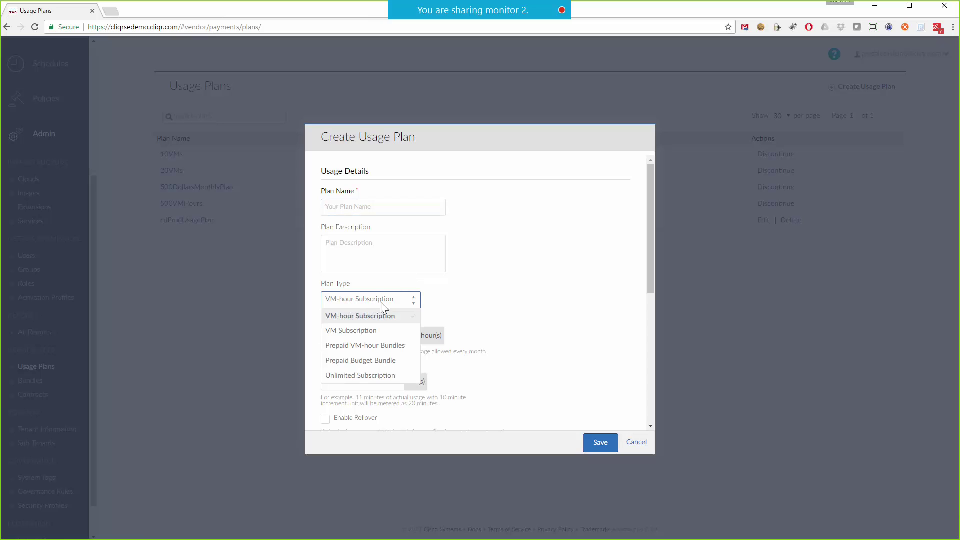
pyautogui.click(474, 305)
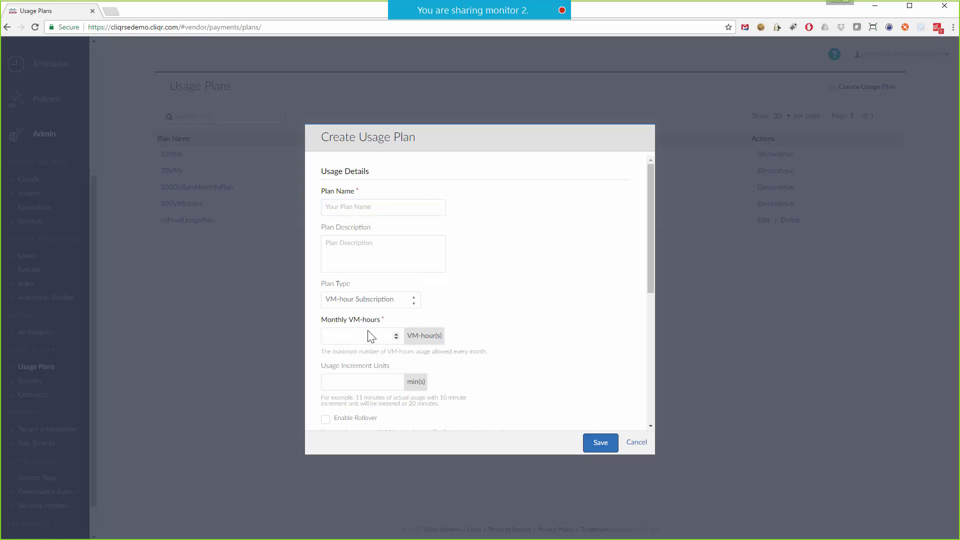
pyautogui.click(376, 305)
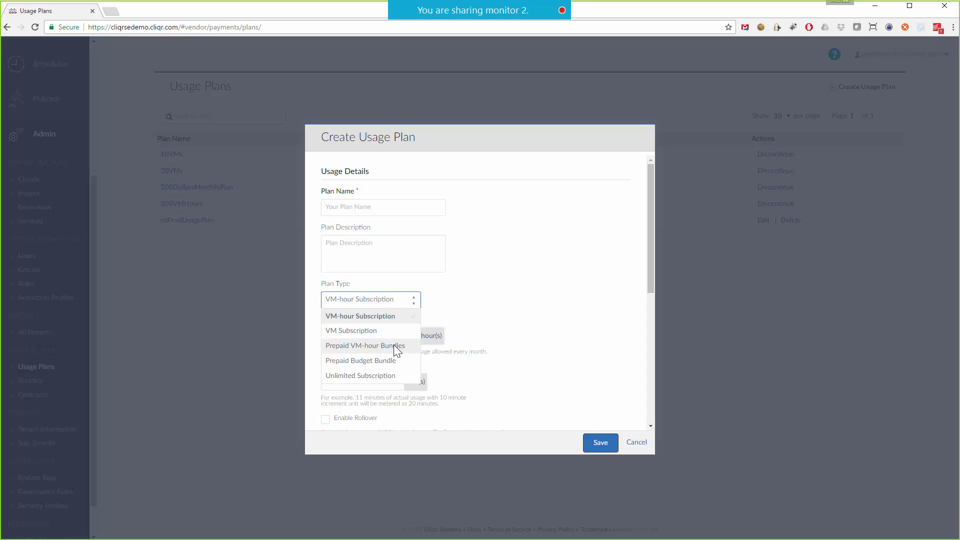
pyautogui.click(383, 331)
pyautogui.click(376, 302)
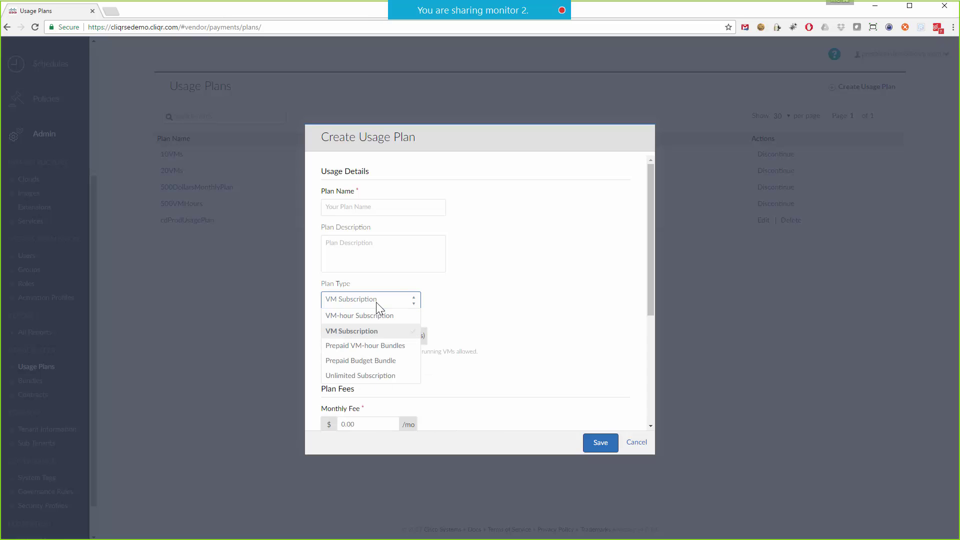
pyautogui.click(388, 359)
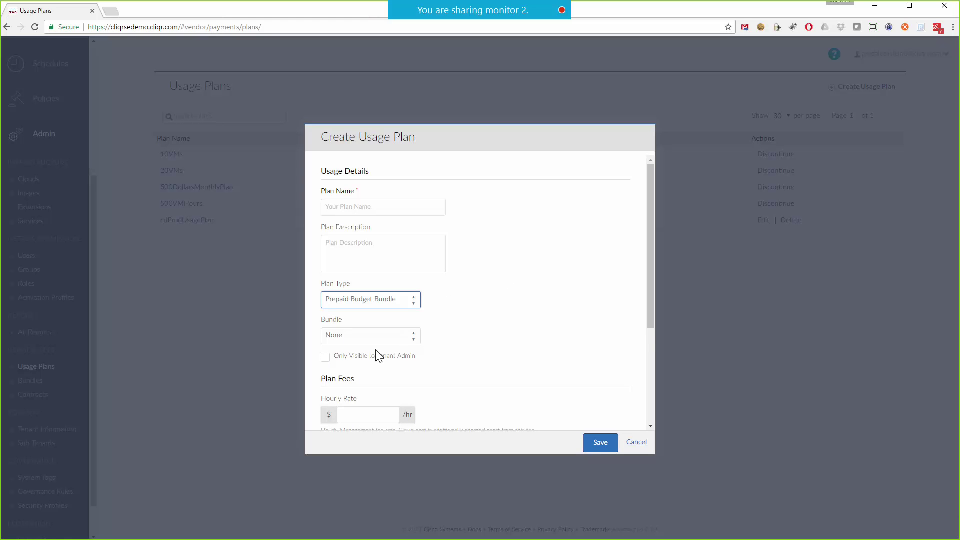
pyautogui.click(642, 442)
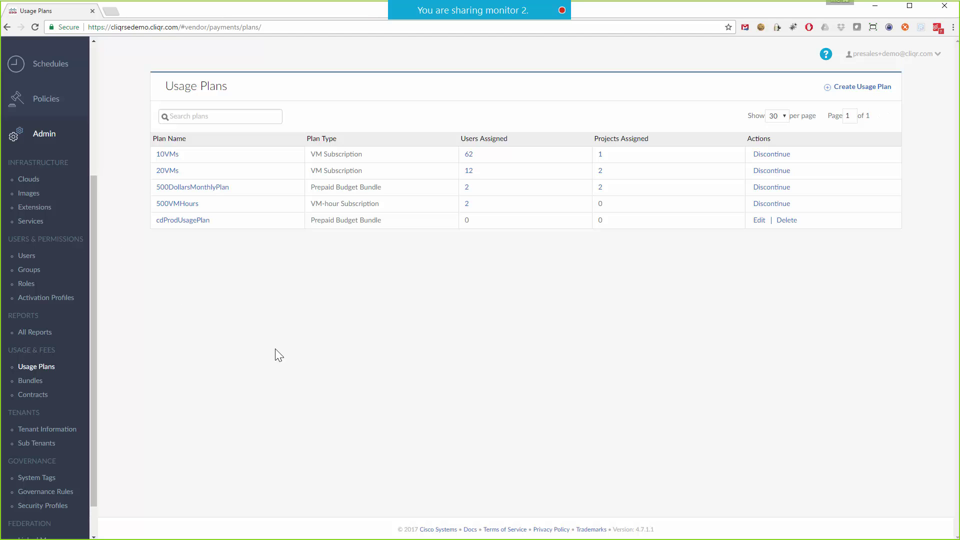
# View the Sub Tenants list, then return to the Application Profiles catalogue
pyautogui.click(37, 447)
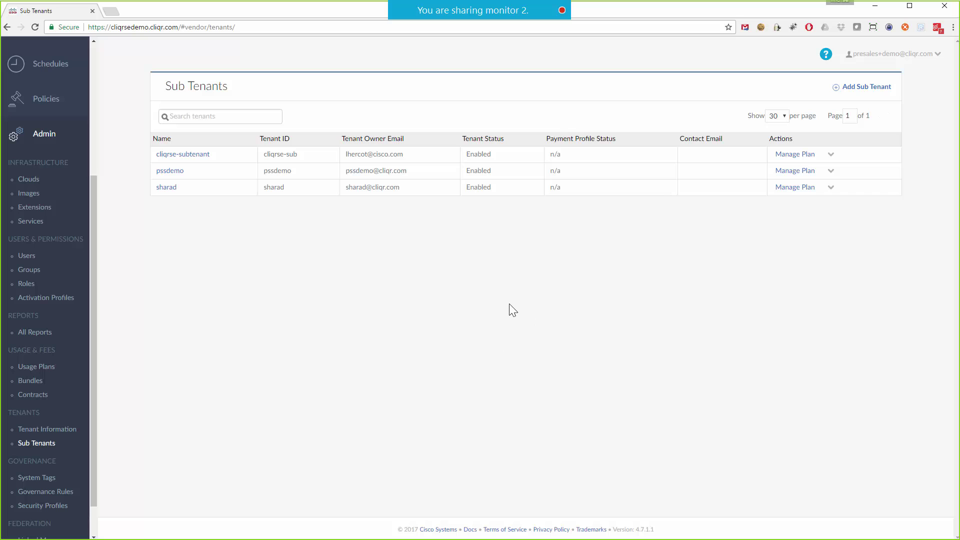
pyautogui.scroll(4, 58, 220)
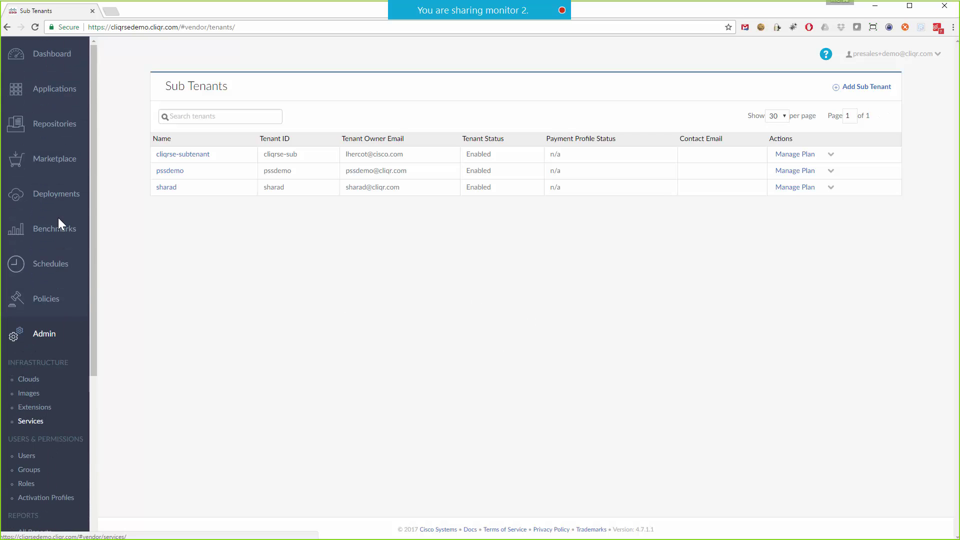
pyautogui.click(62, 97)
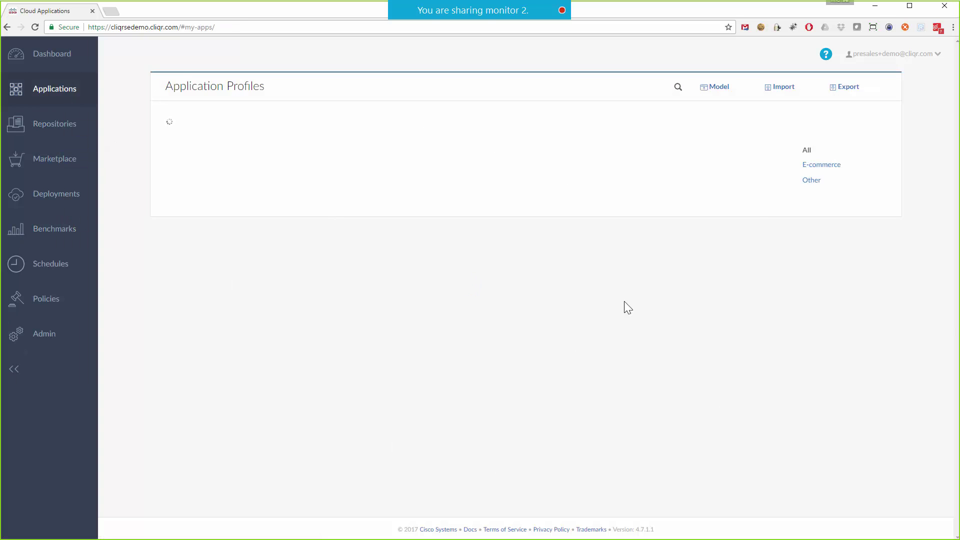
pyautogui.moveTo(623, 352)
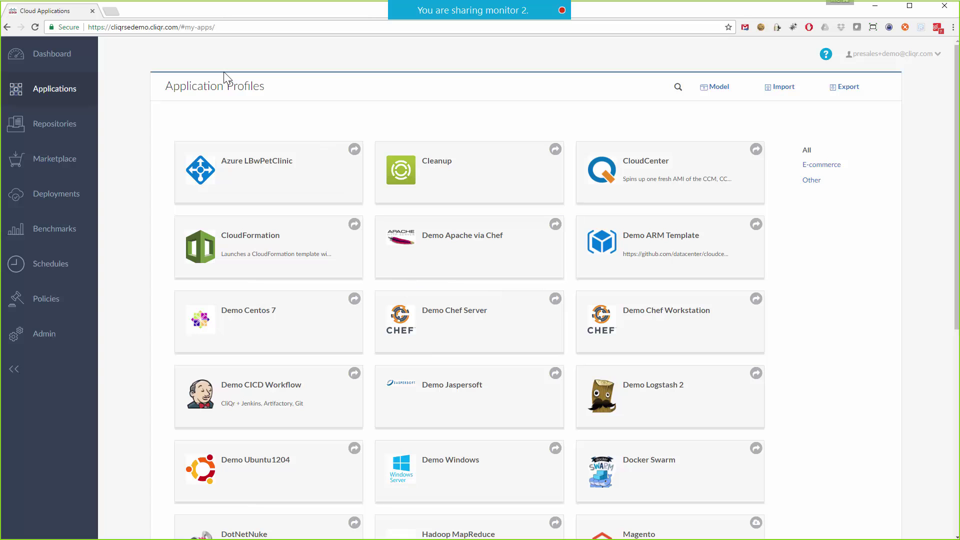
# Step through Action Policies and the 75-40CPU scaling policy to the four aging policies
pyautogui.click(43, 302)
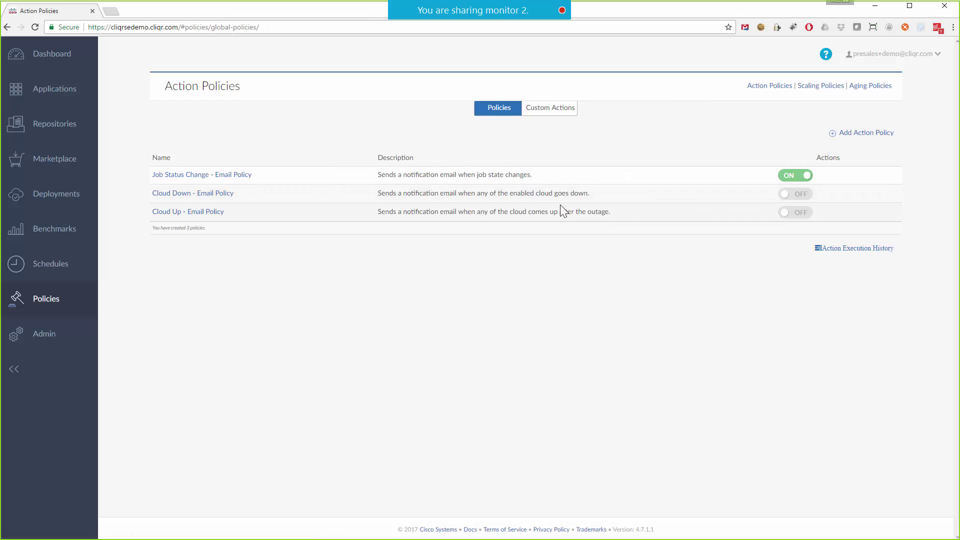
pyautogui.click(821, 86)
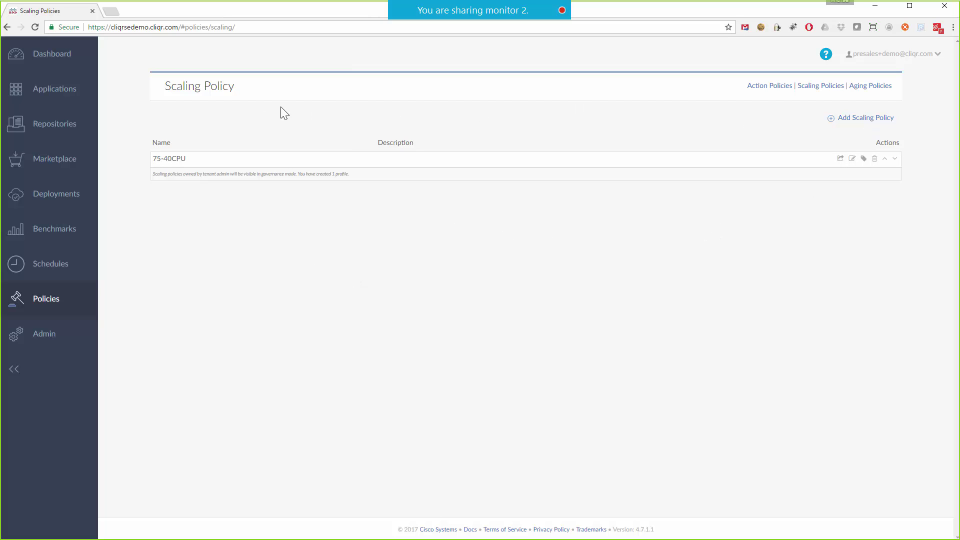
pyautogui.click(881, 94)
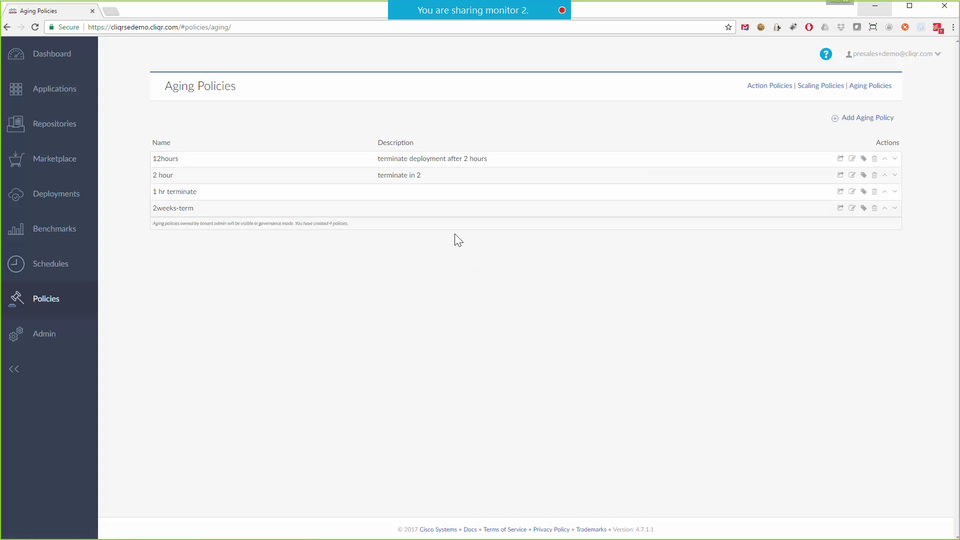